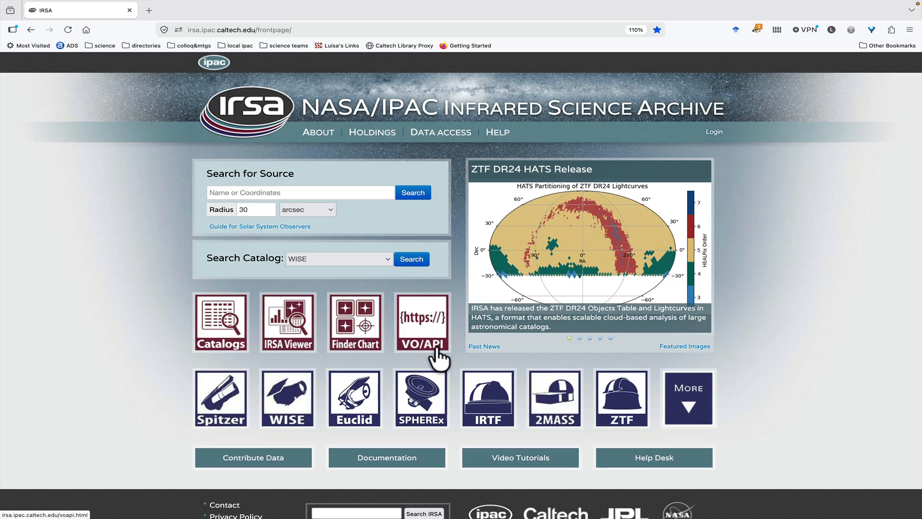
Open the SPHEREx Data Explorer from the SPHEREx mission page and look over its available searches and tools.
click(418, 387)
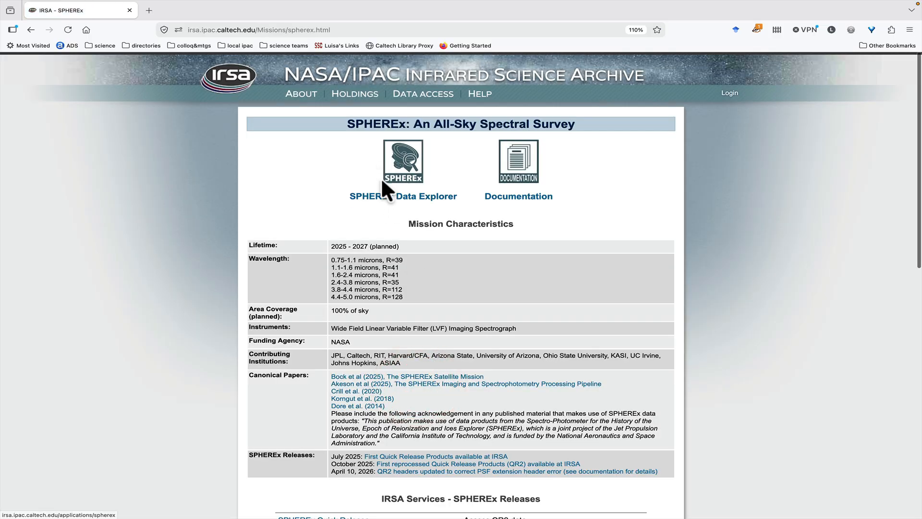
click(388, 196)
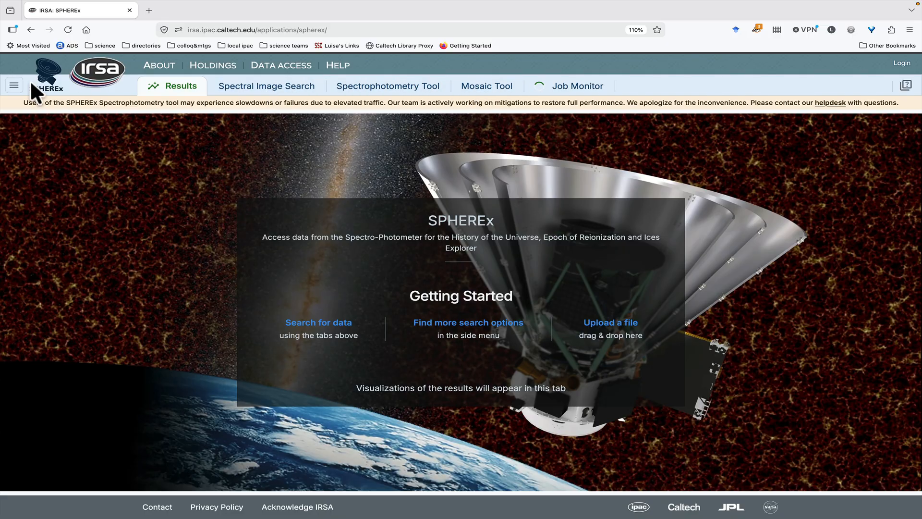
click(16, 83)
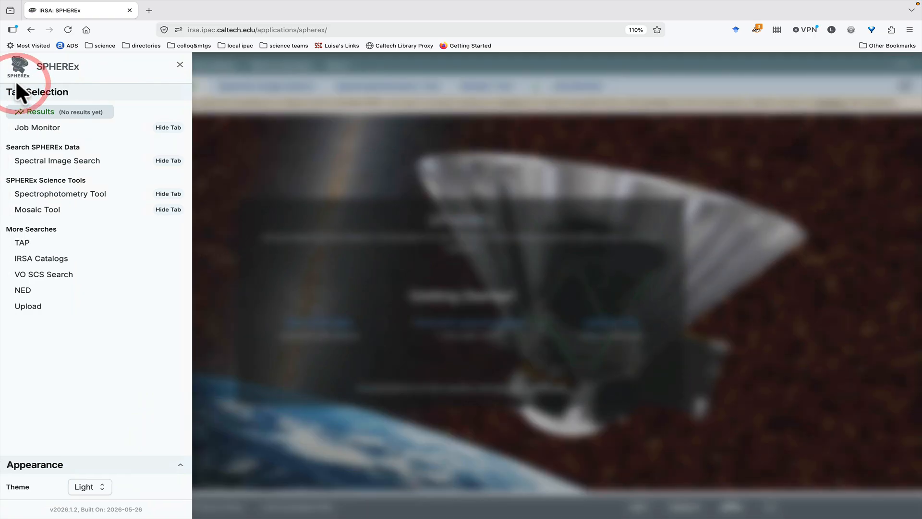
click(339, 120)
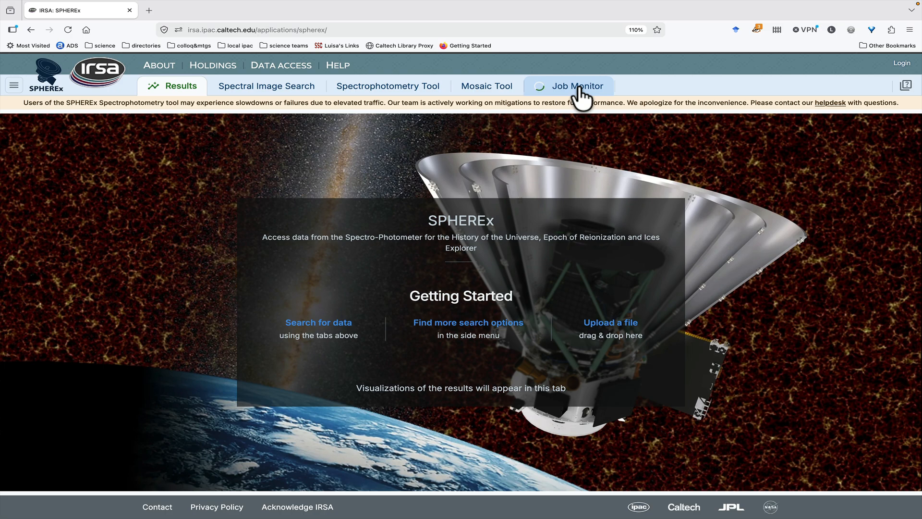
Run a spectral image search for the single object at 4h16m28.11s +28d07m35.3s Equ J2000 and send it to the background.
click(300, 89)
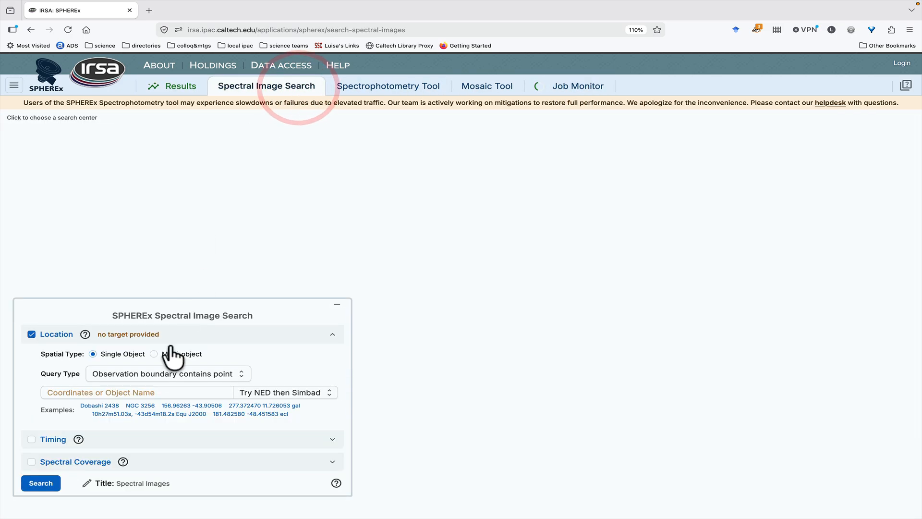
click(150, 392)
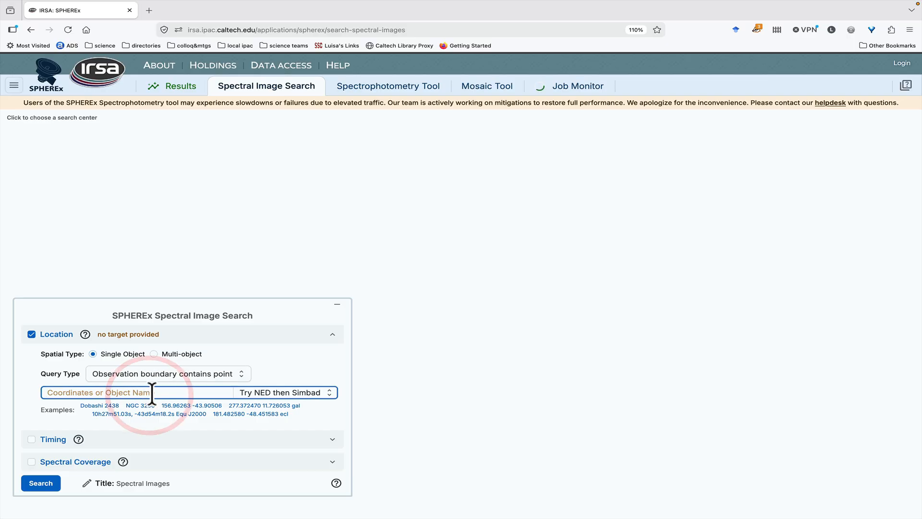
text(4h16m28.11s +28d07m35.3s Equ J2000)
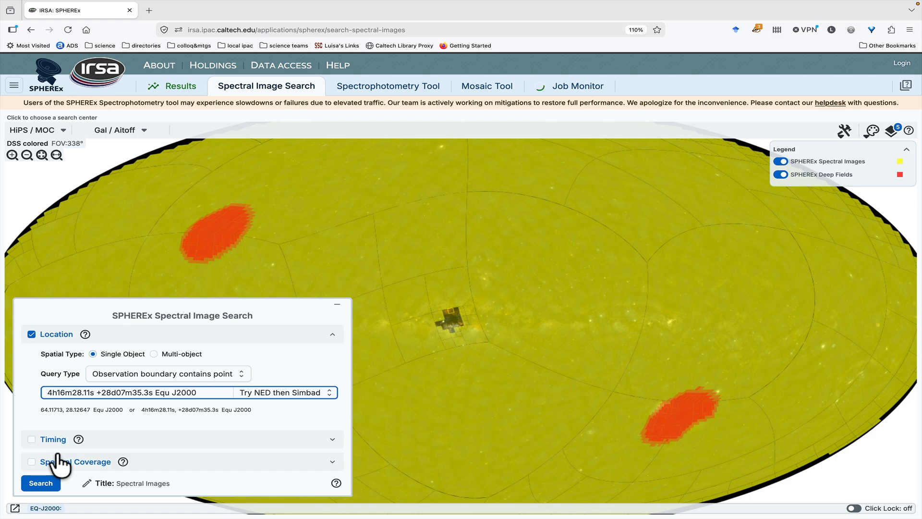
click(50, 486)
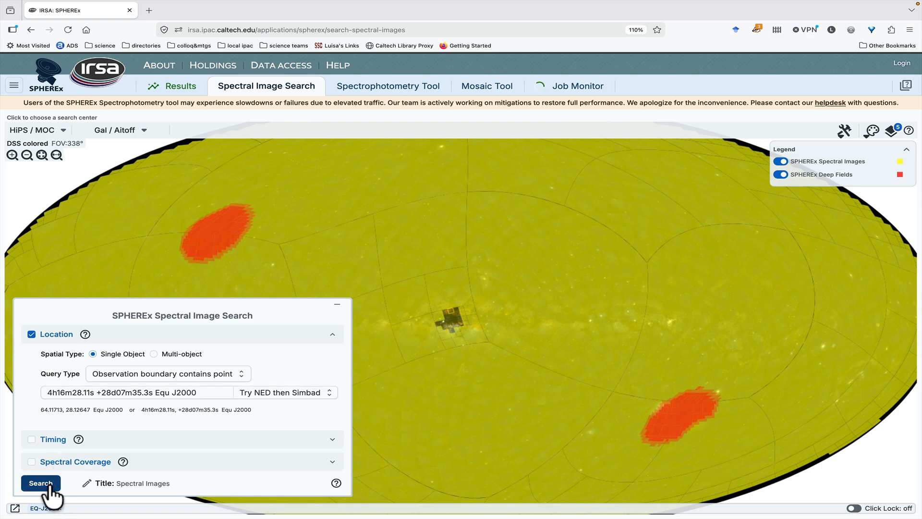
click(194, 336)
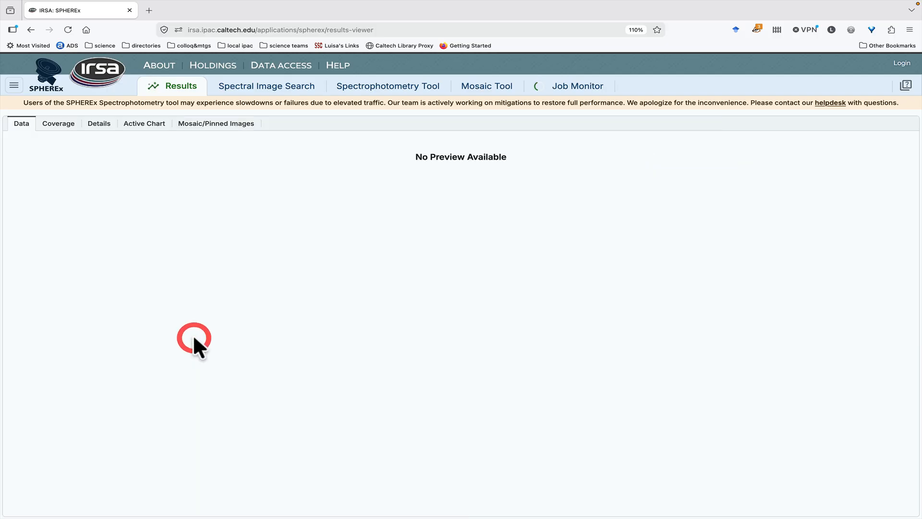
Submit a point-source spectrophotometry job for the same target and send it to the background.
click(363, 90)
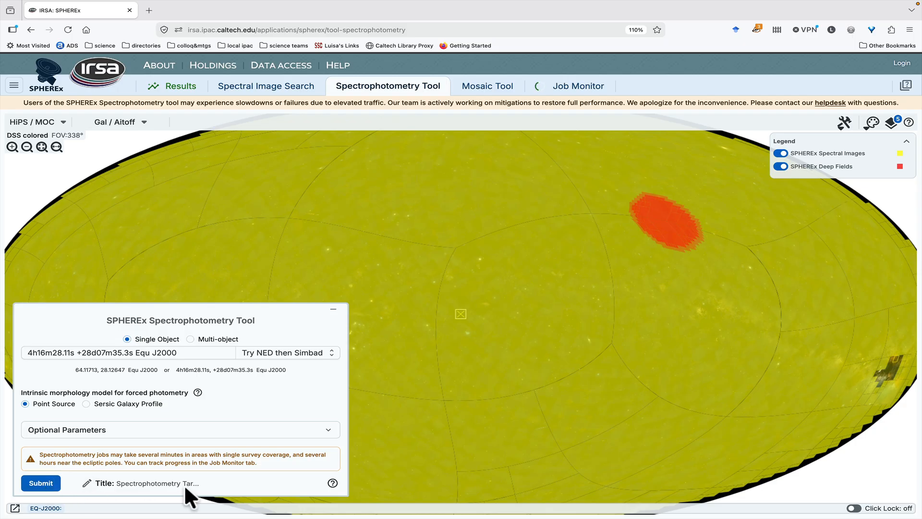
click(42, 480)
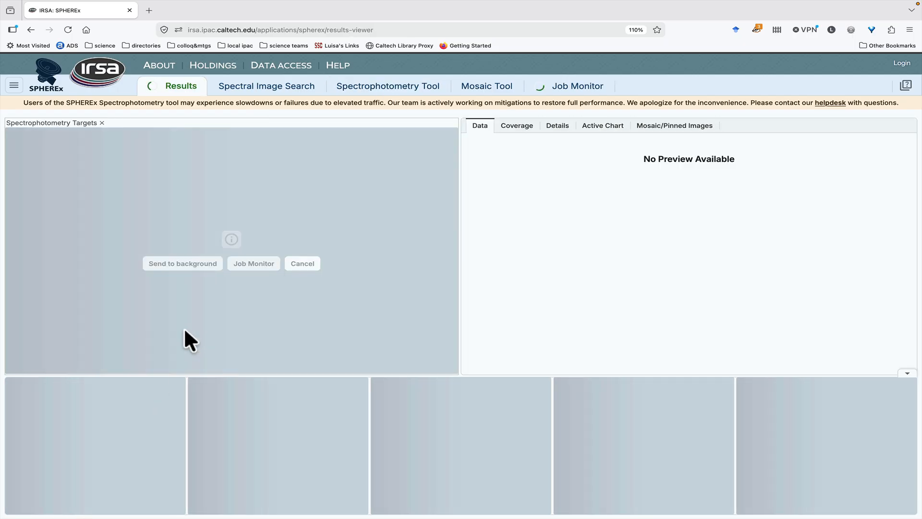
click(183, 264)
Submit a SPHEREx mosaic job centred on the same target with the default settings and send it to the background.
click(486, 87)
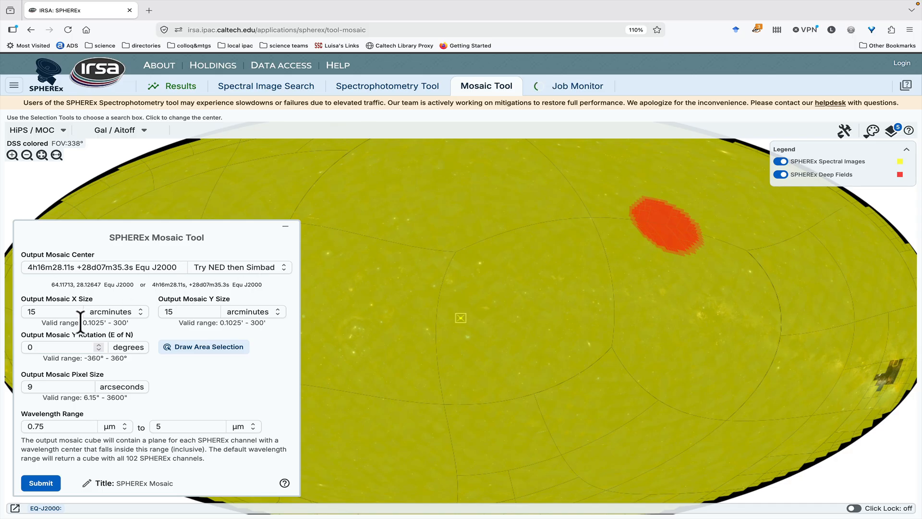
click(41, 483)
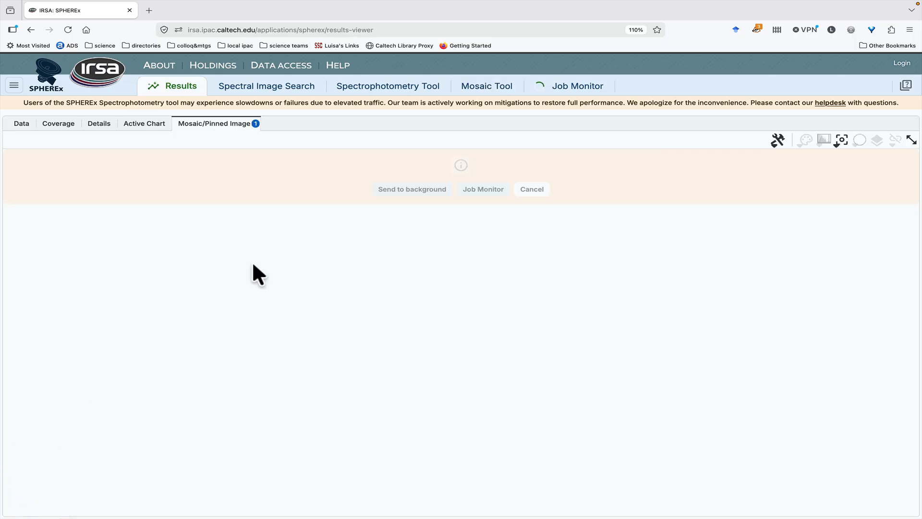
click(393, 189)
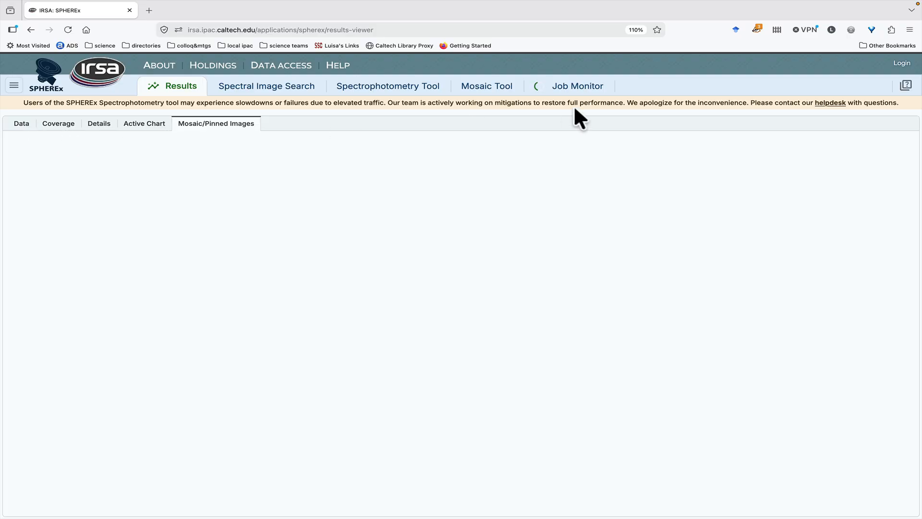
Load the results of the latest completed Spectral Images job and display the data image of its first row.
click(561, 93)
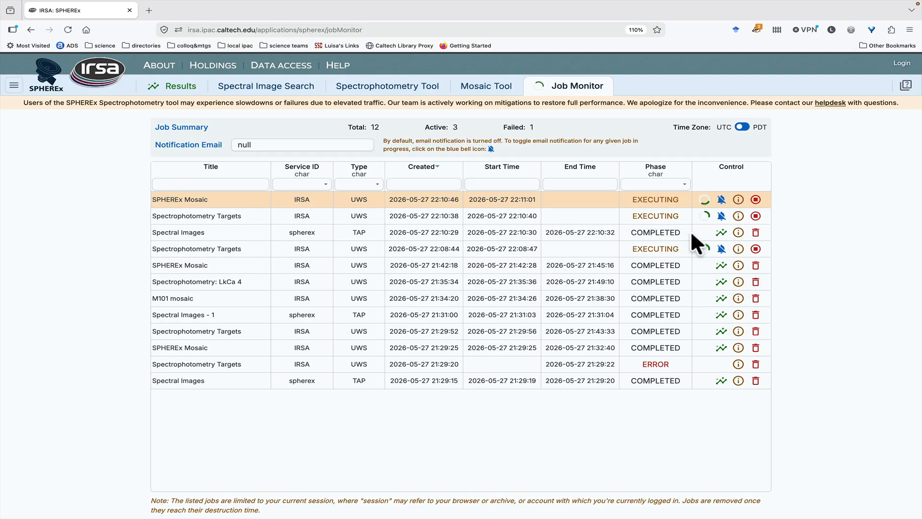
click(721, 233)
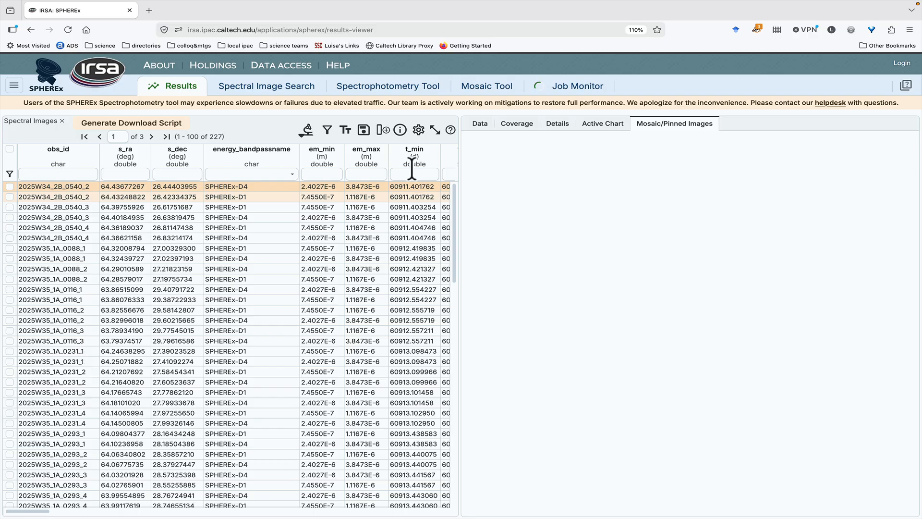
click(483, 126)
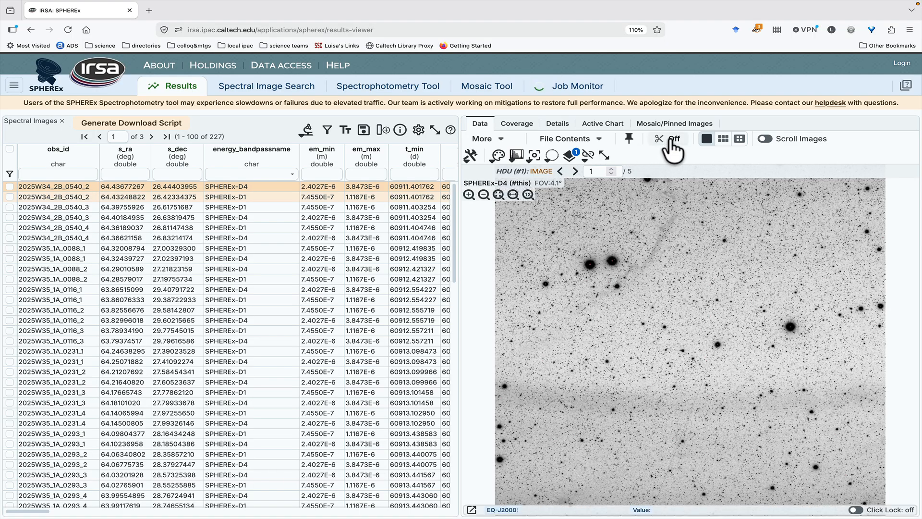
Show the spectral image as a cutout with a size of 10 arcminutes.
click(673, 140)
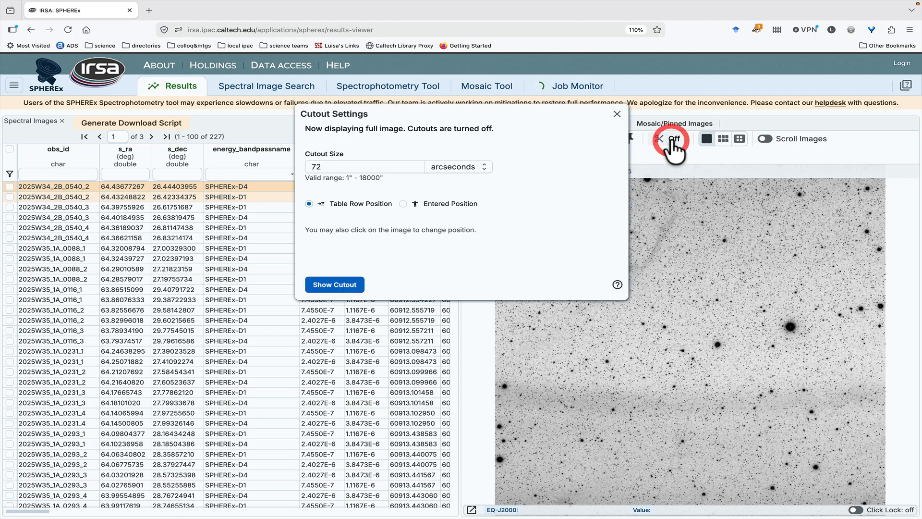
click(446, 168)
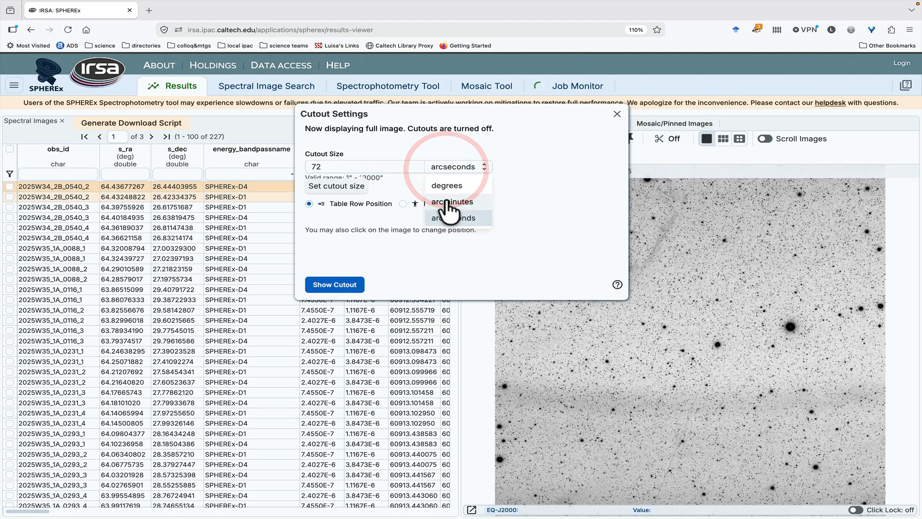
click(444, 201)
double_click(363, 167)
text(10)
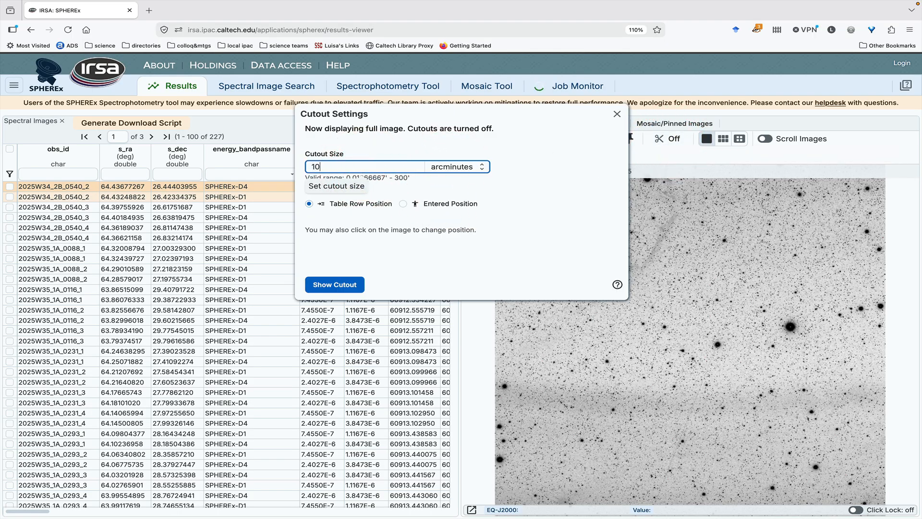
click(340, 284)
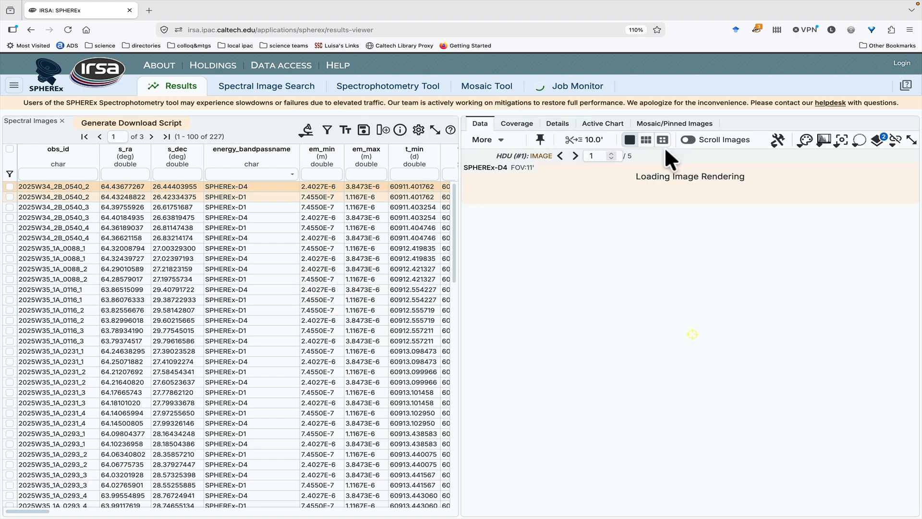
Recentre the image cutout on the entered position 4h16m28.11s +28d07m35.3s Equ J2000.
click(595, 140)
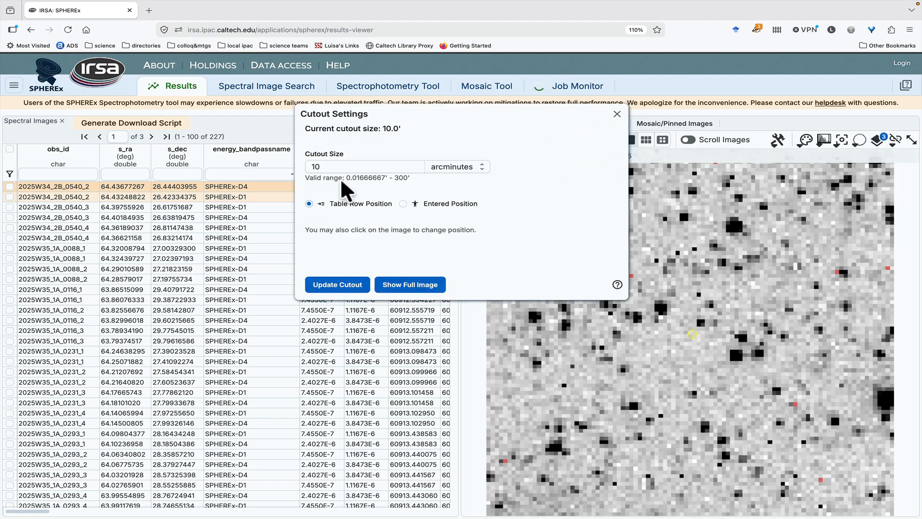
click(403, 204)
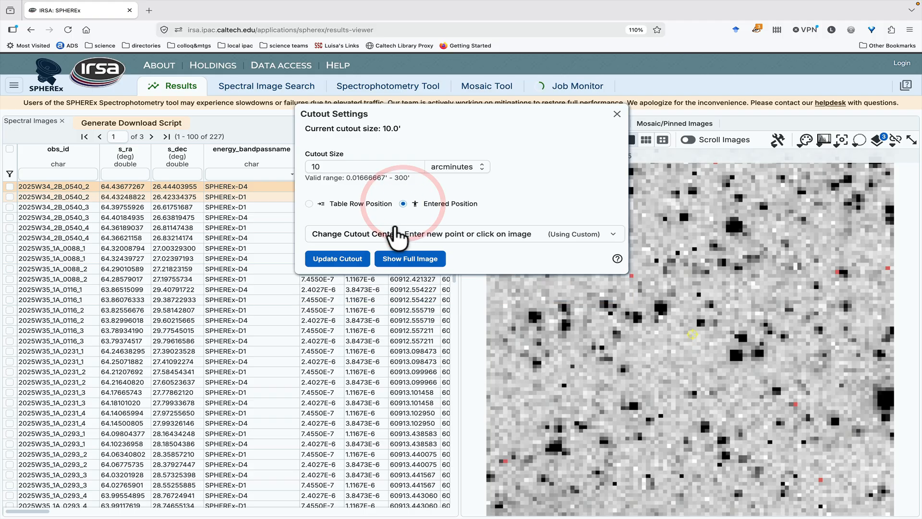
click(436, 236)
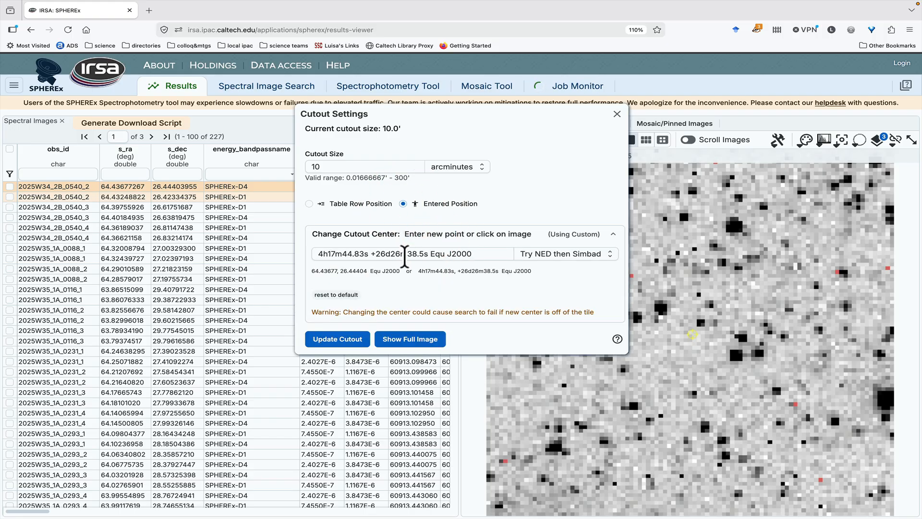
triple_click(405, 254)
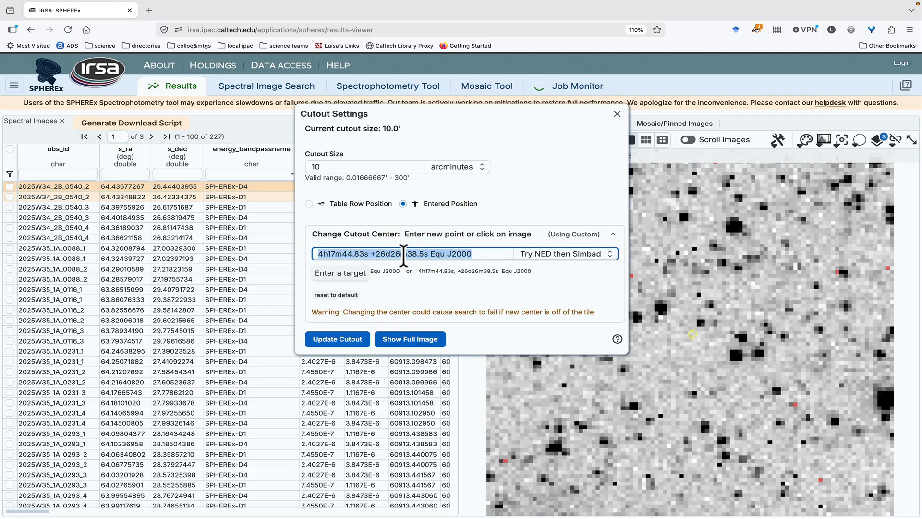
text(4h16m28.11s +28d07m35.3s Equ J2000)
click(341, 340)
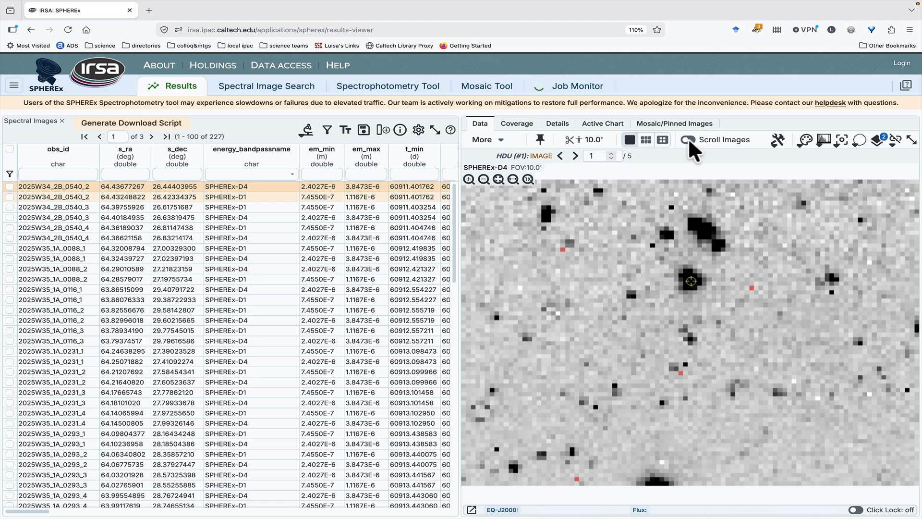
Return to the job list and switch its time zone display to PDT.
click(565, 81)
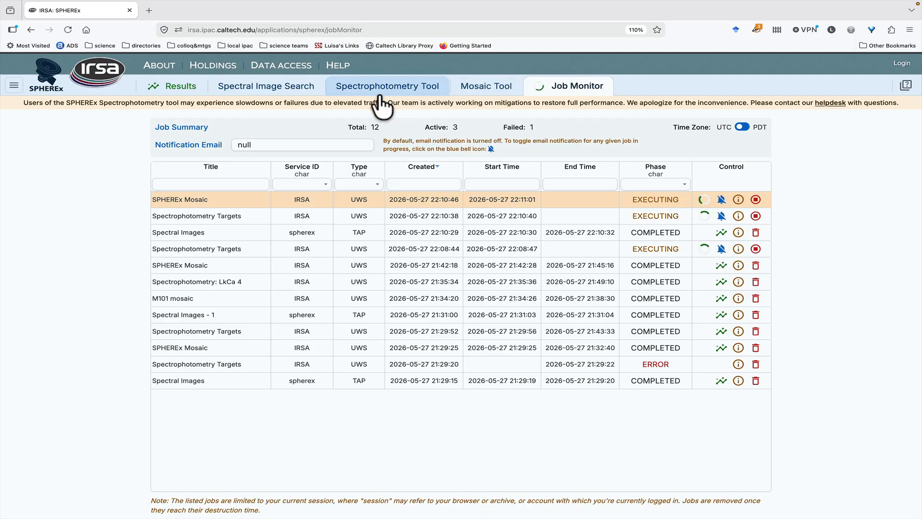
click(180, 87)
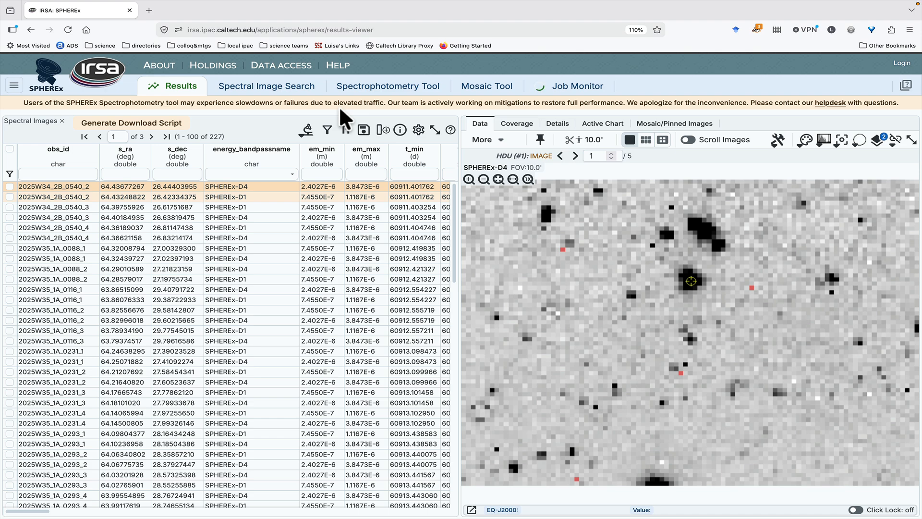
click(580, 87)
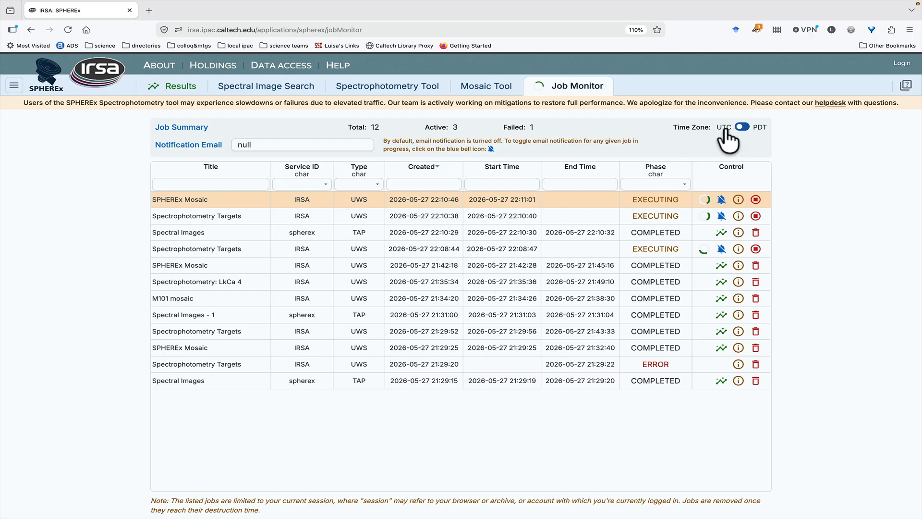
click(741, 128)
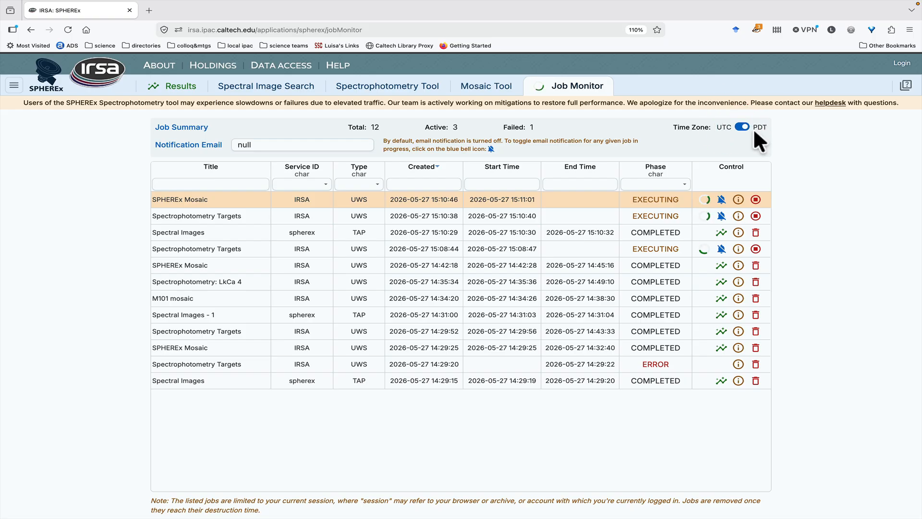
Select the notification email entry, and turn email notification for the executing SPHEREx Mosaic job on and off again.
double_click(269, 145)
click(269, 144)
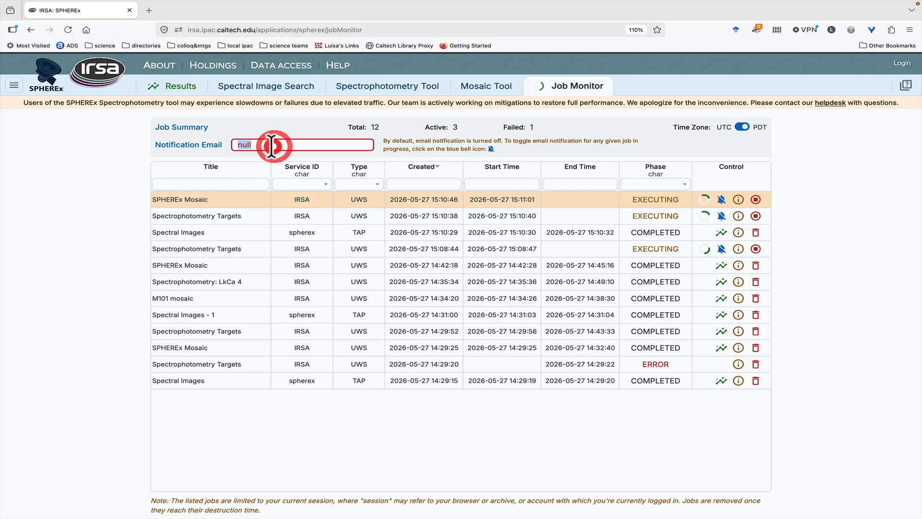
click(721, 200)
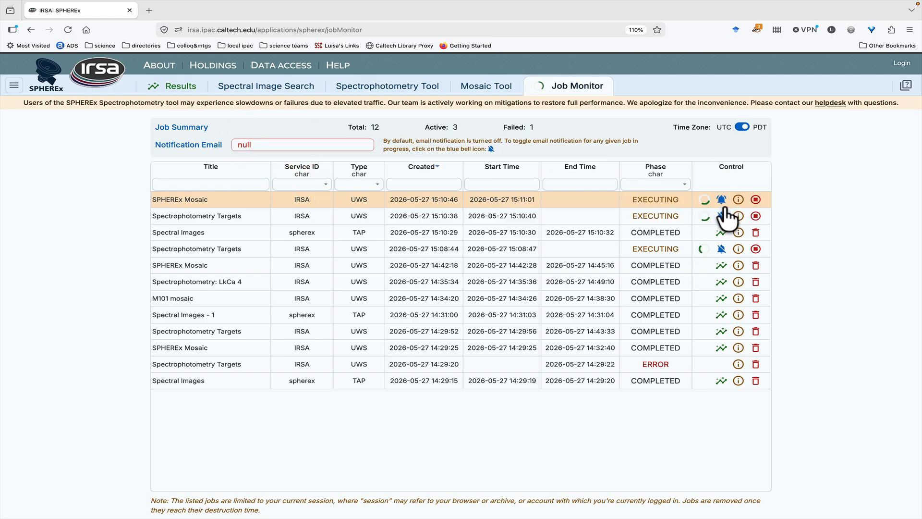
click(723, 201)
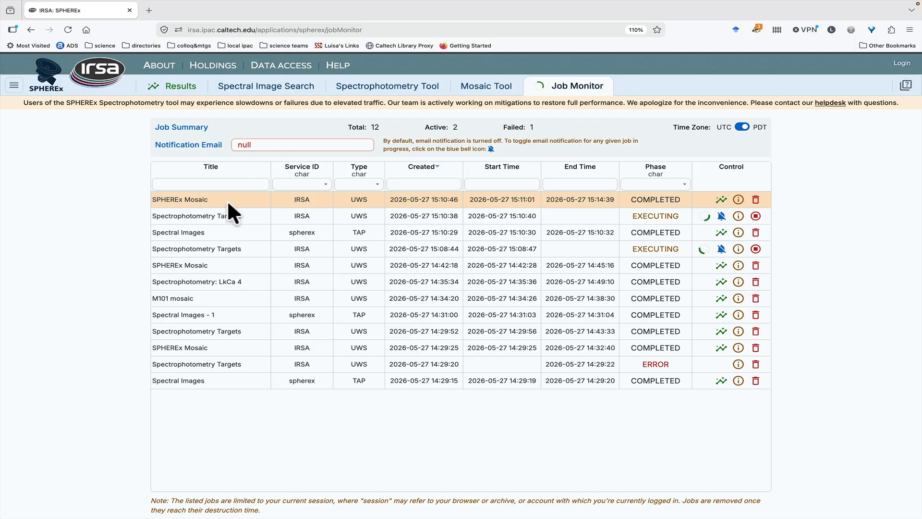
Load the results of the latest completed SPHEREx Mosaic job and display its NHITS extension.
click(721, 199)
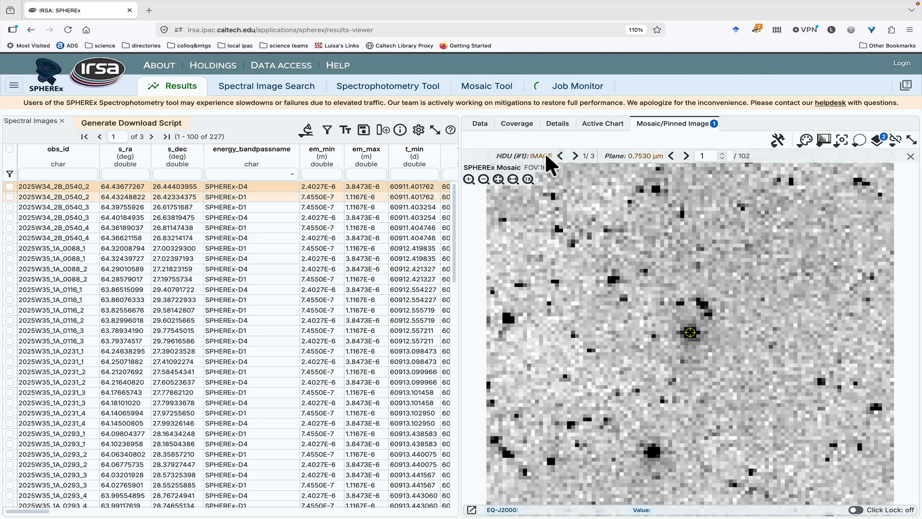
click(575, 156)
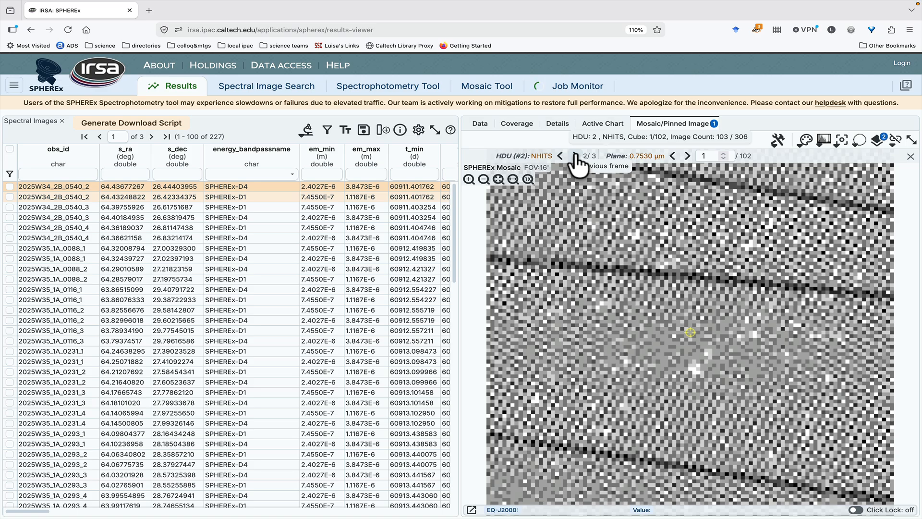
Display the mosaic's FLAGS extension, return to the IMAGE extension and advance through the wavelength planes to plane 5.
click(575, 156)
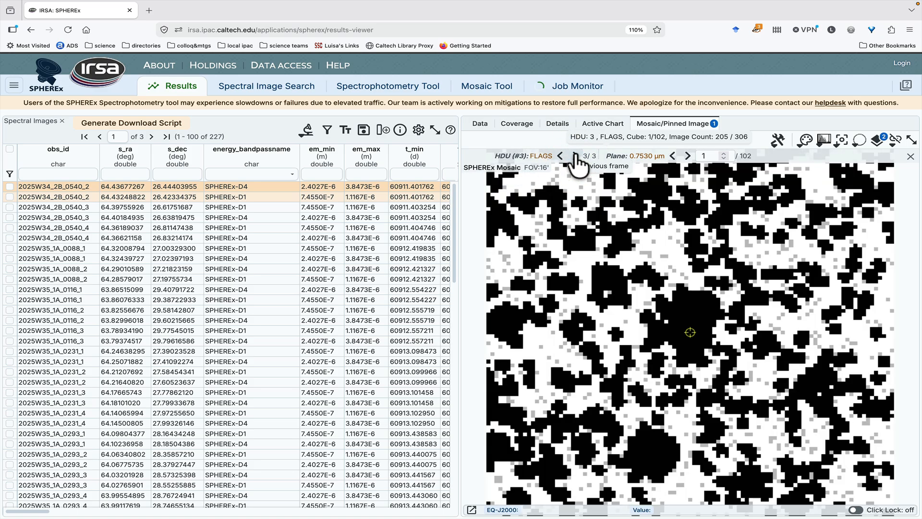
click(574, 156)
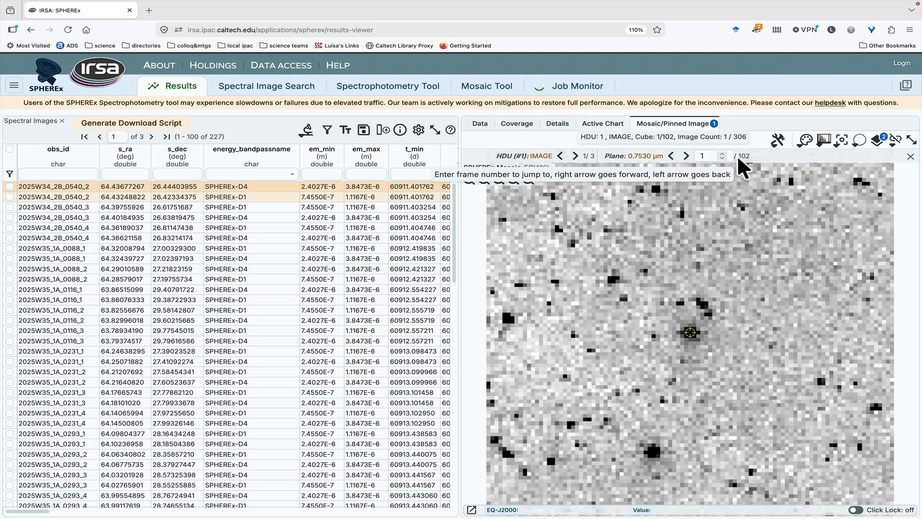
click(685, 156)
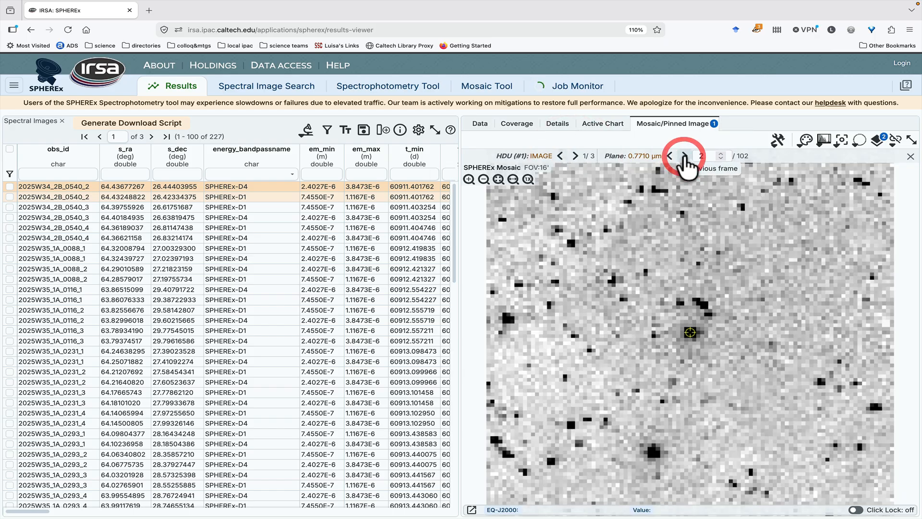
click(684, 155)
click(684, 156)
click(685, 156)
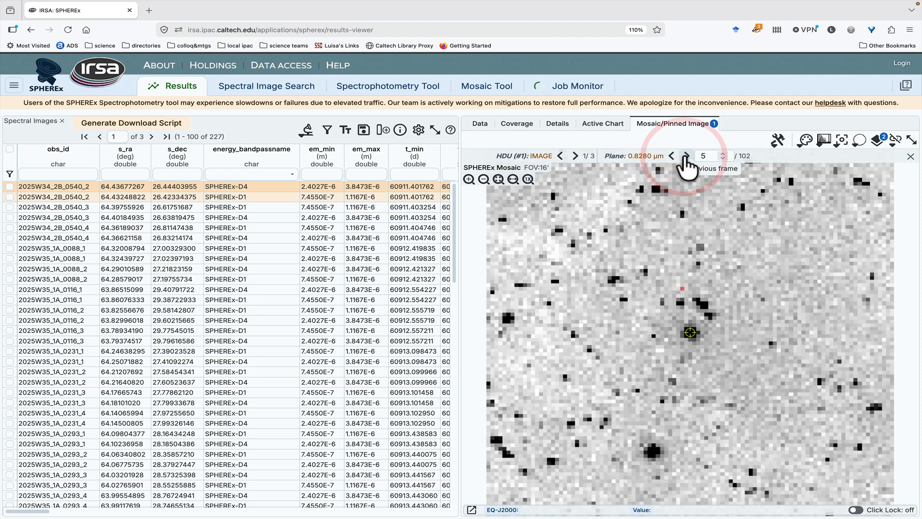
Extract the mosaic cube's Z-axis at the marked target pixel with a 1×1 aperture, and pin and view the resulting chart.
click(779, 142)
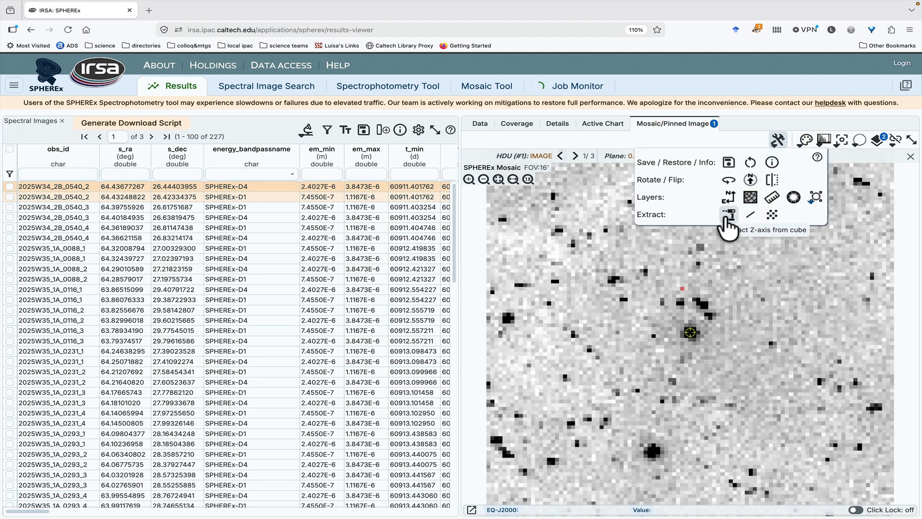
click(727, 217)
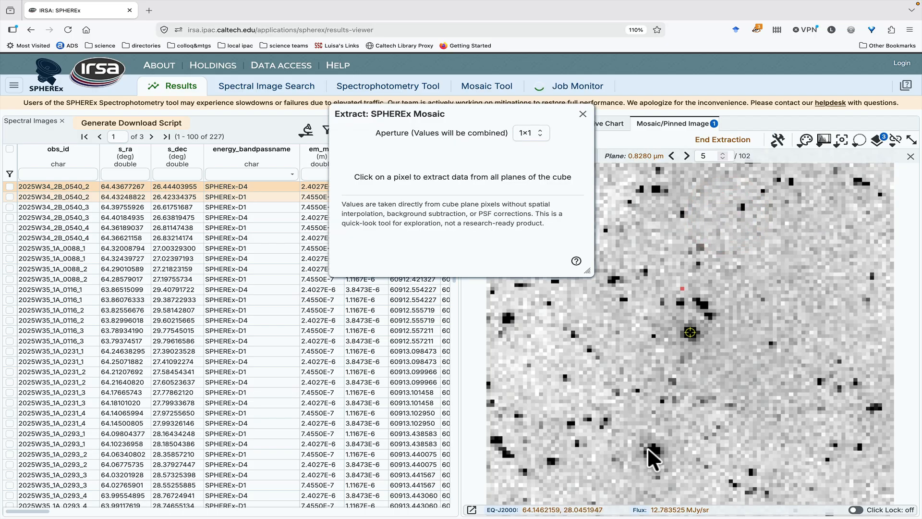
click(689, 332)
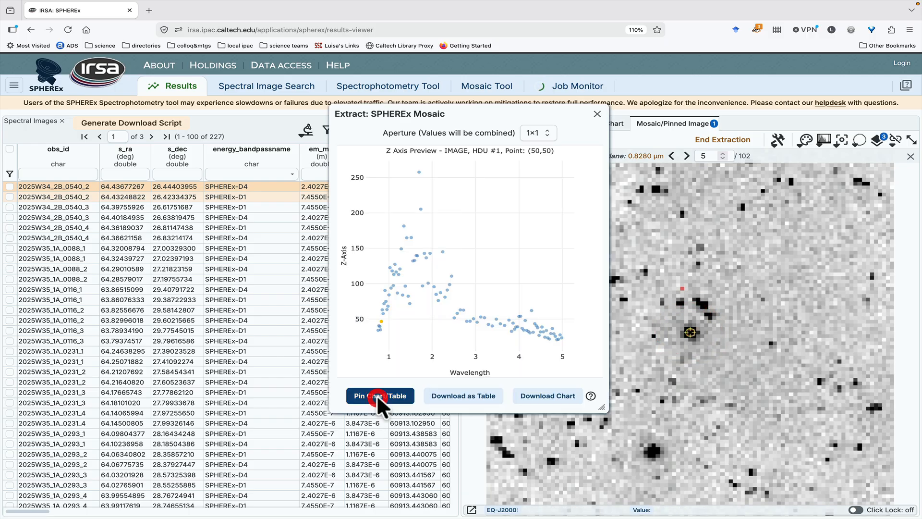
click(377, 396)
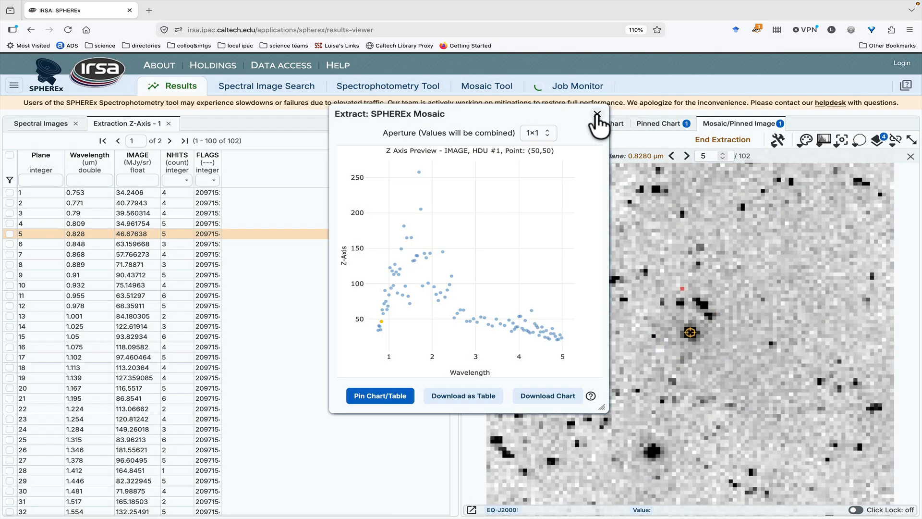
click(596, 114)
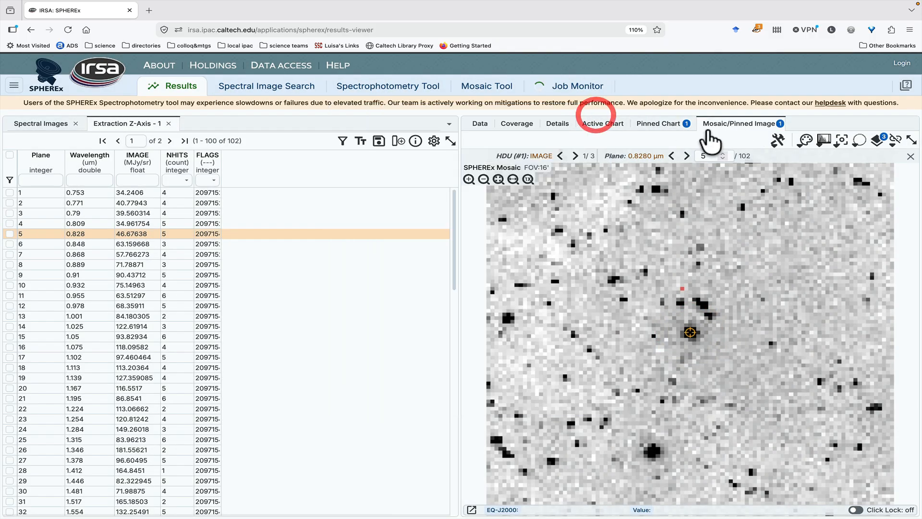
click(654, 124)
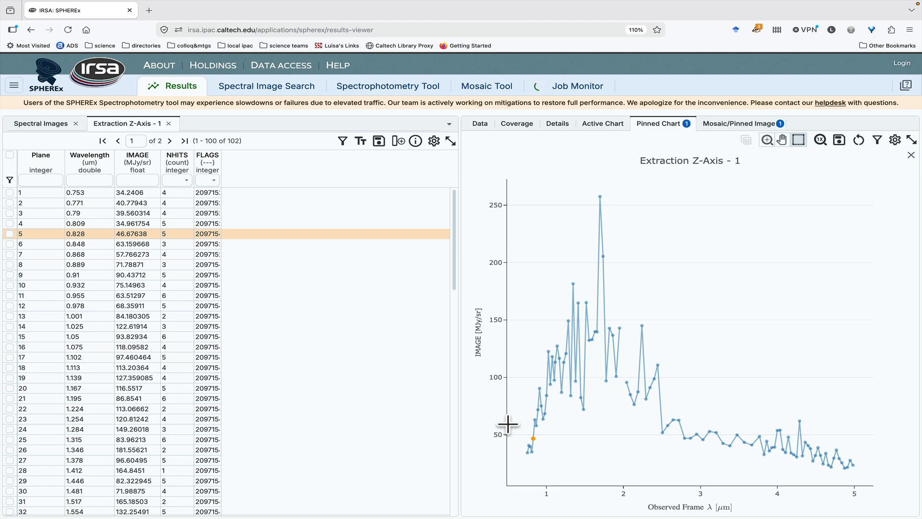
mouse_move(705, 442)
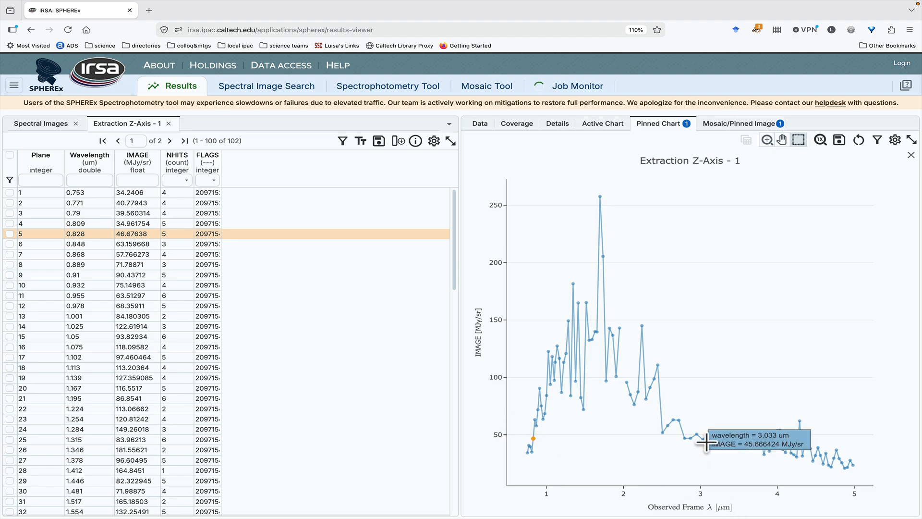
Check the aperture sizes offered for Z-axis extraction on the mosaic, and return to the pinned spectrum without extracting again.
click(726, 125)
click(777, 140)
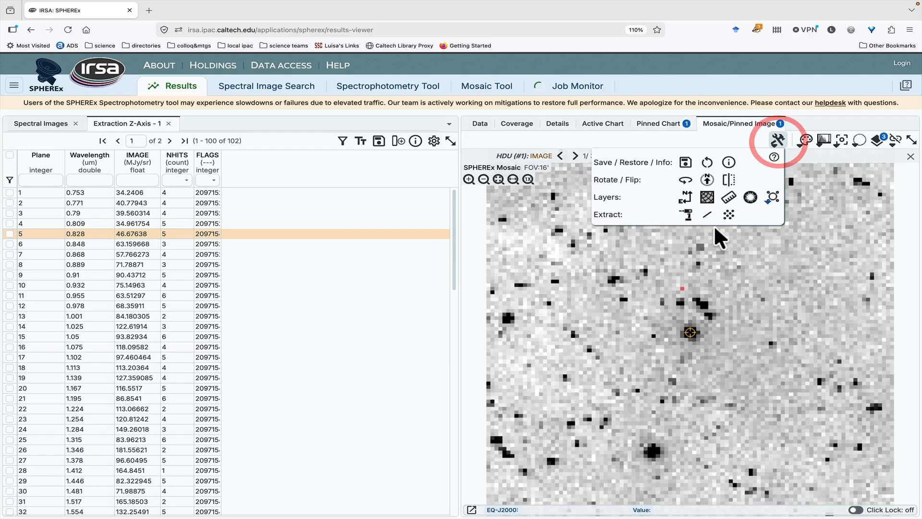
click(687, 214)
click(529, 134)
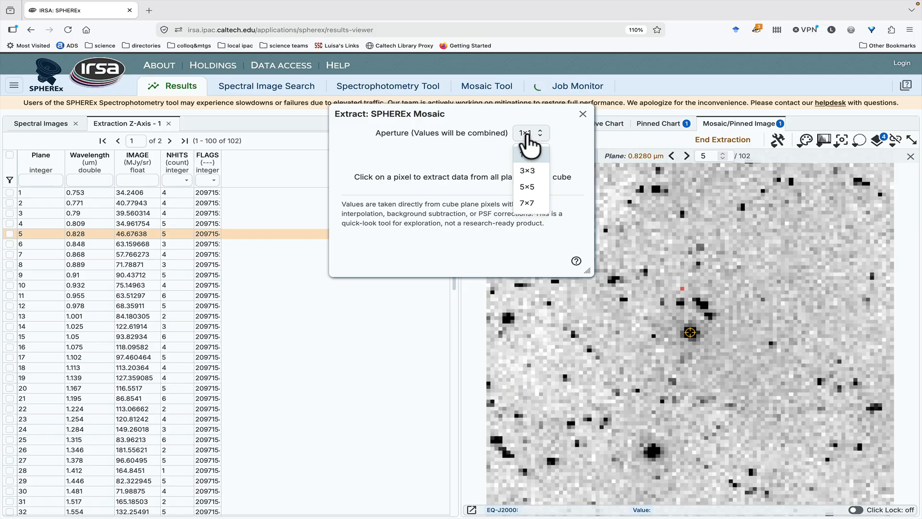
click(582, 114)
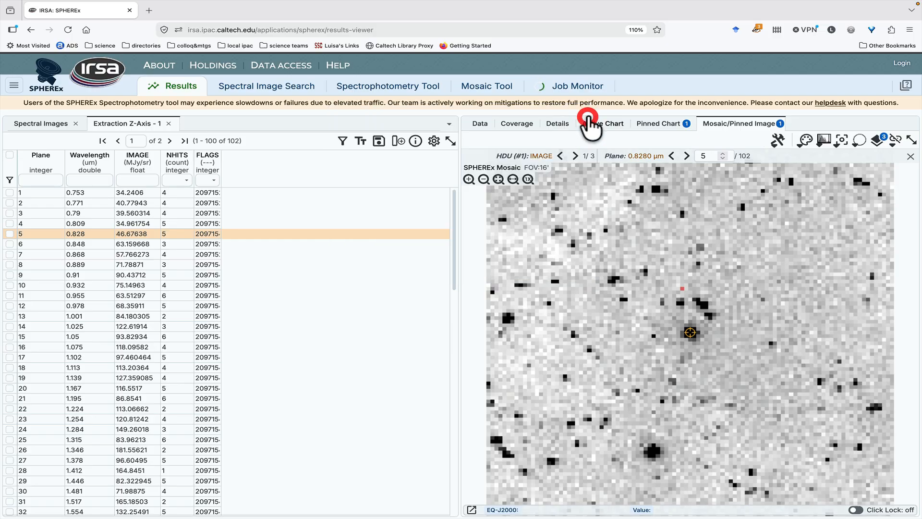
click(655, 126)
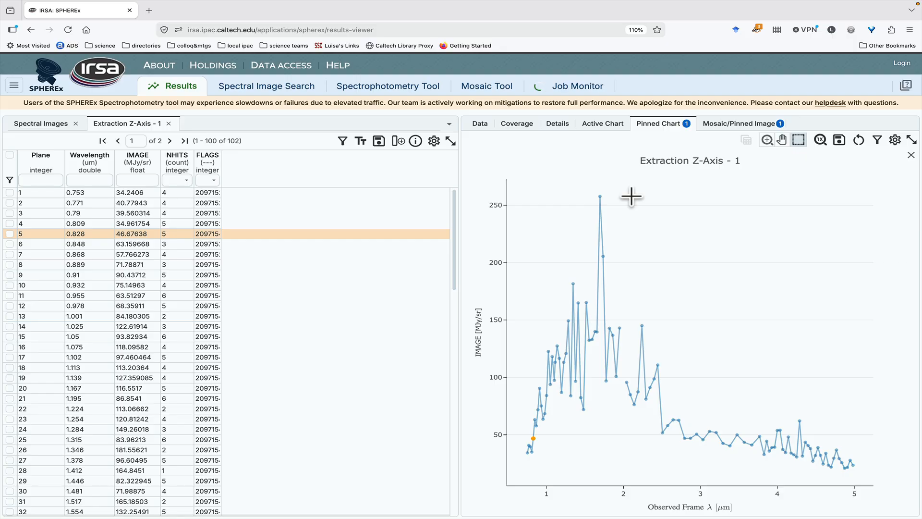
Inspect the job information and parameters of the completed Spectrophotometry Targets job created at 14:29:52.
click(571, 86)
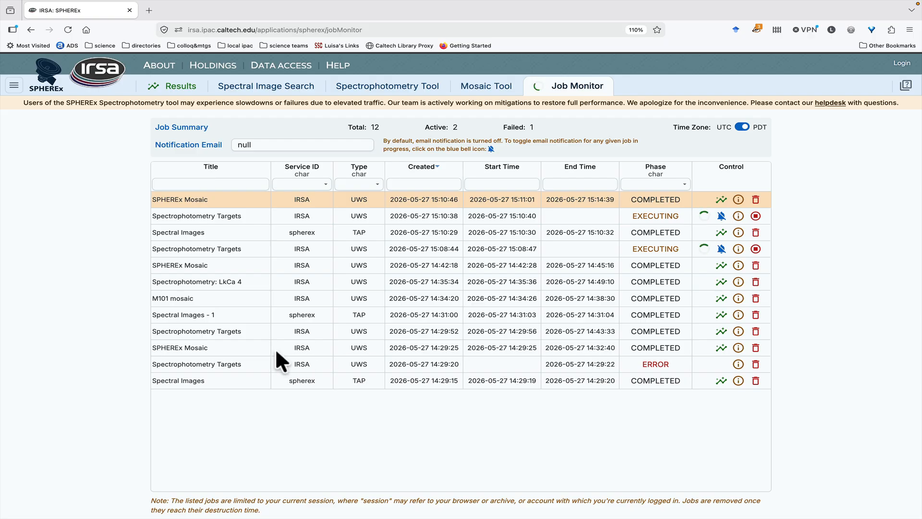
click(737, 331)
click(412, 219)
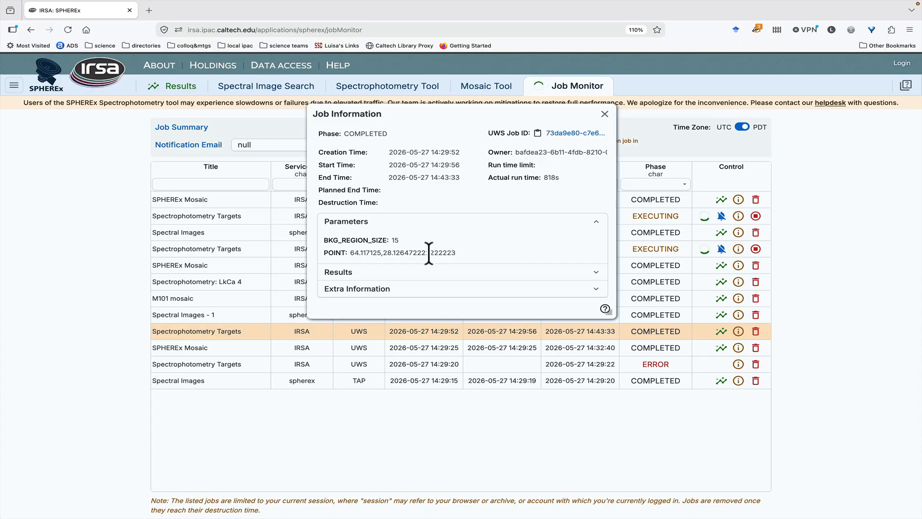
click(604, 114)
Review the search result title settings in the Spectrophotometry Tool and the Mosaic Tool, leaving both titles as they are.
click(382, 92)
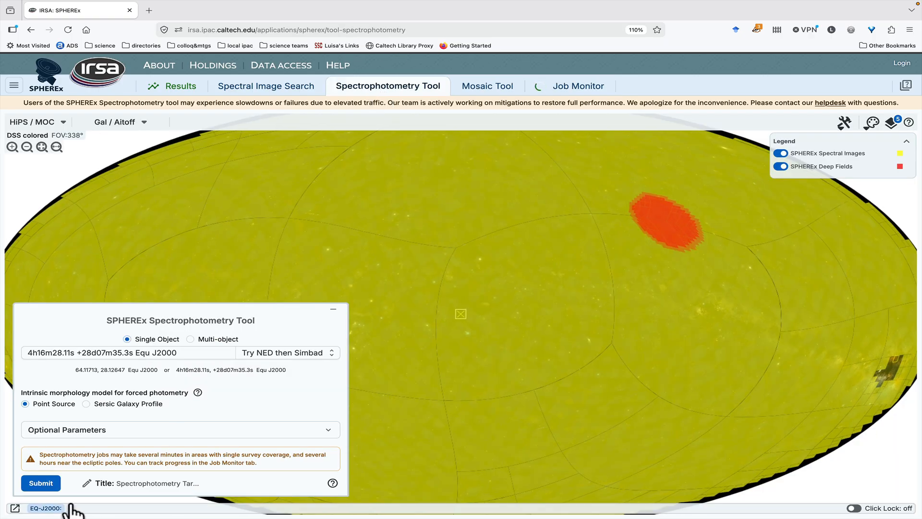
click(85, 482)
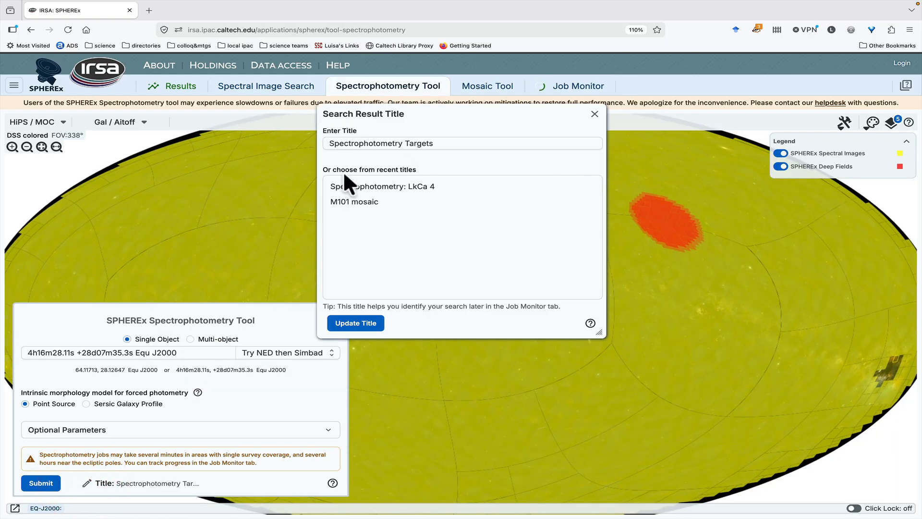
click(594, 114)
click(490, 86)
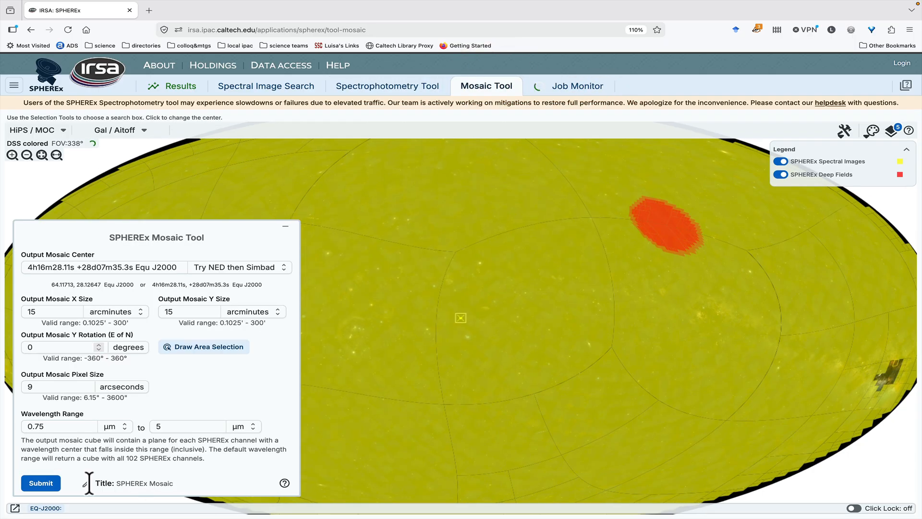
click(87, 483)
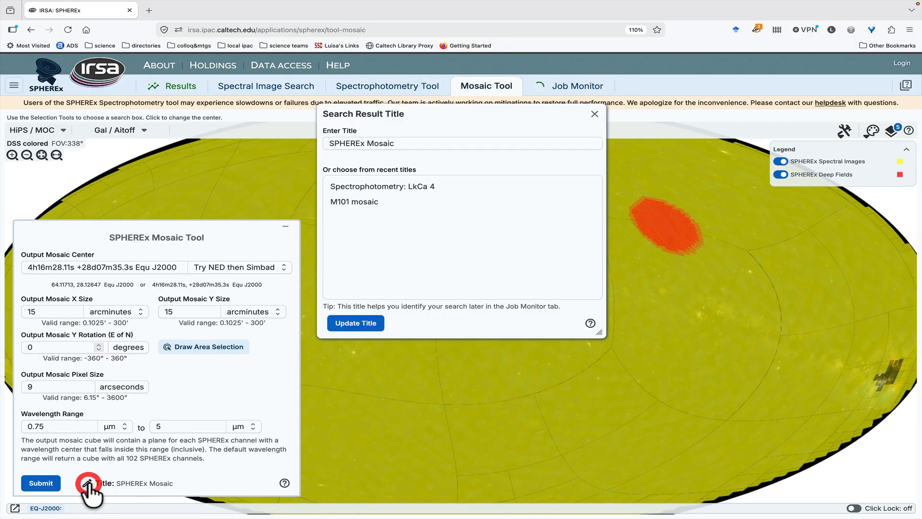
click(594, 114)
Load the results of the completed "Spectrophotometry: LkCa 4" job and select the peak flux point in its spectrum.
click(569, 87)
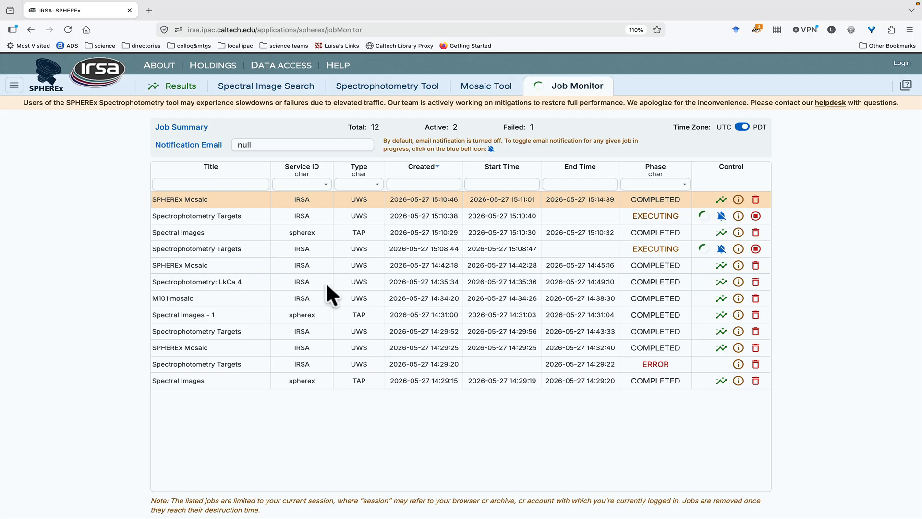
click(723, 281)
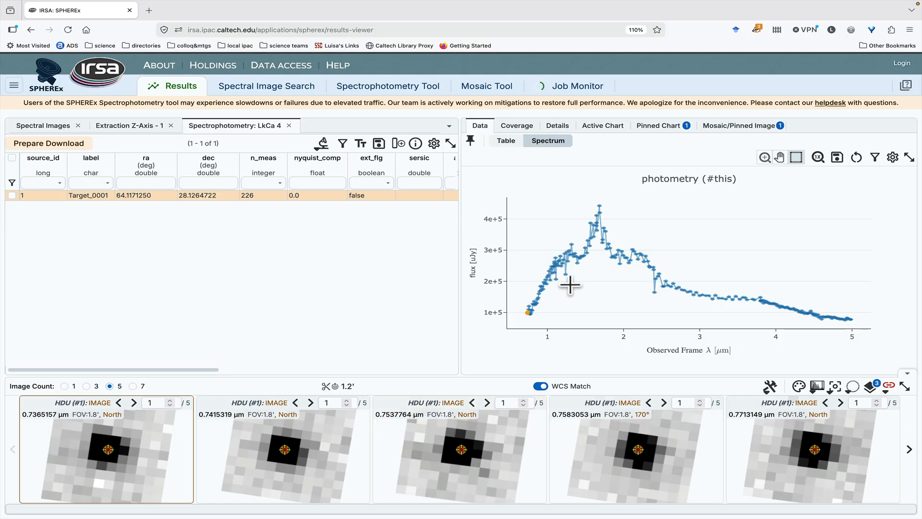
mouse_move(614, 234)
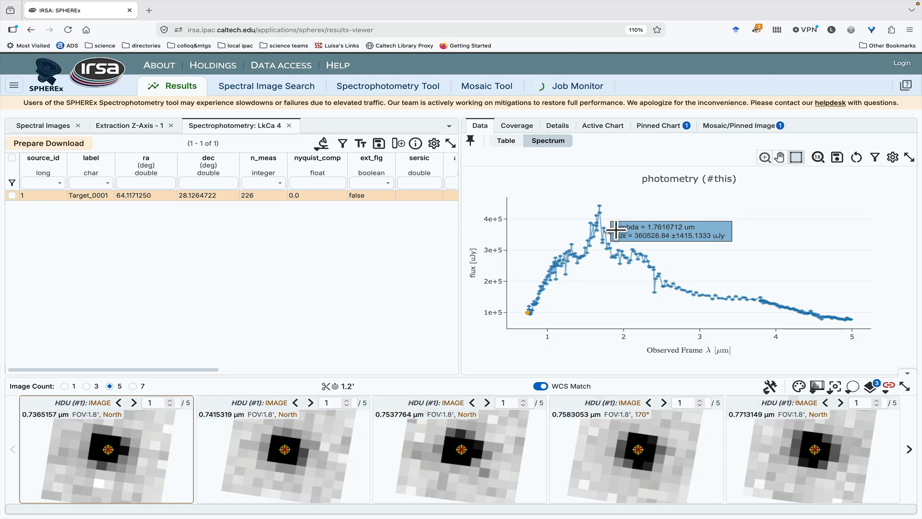
click(600, 205)
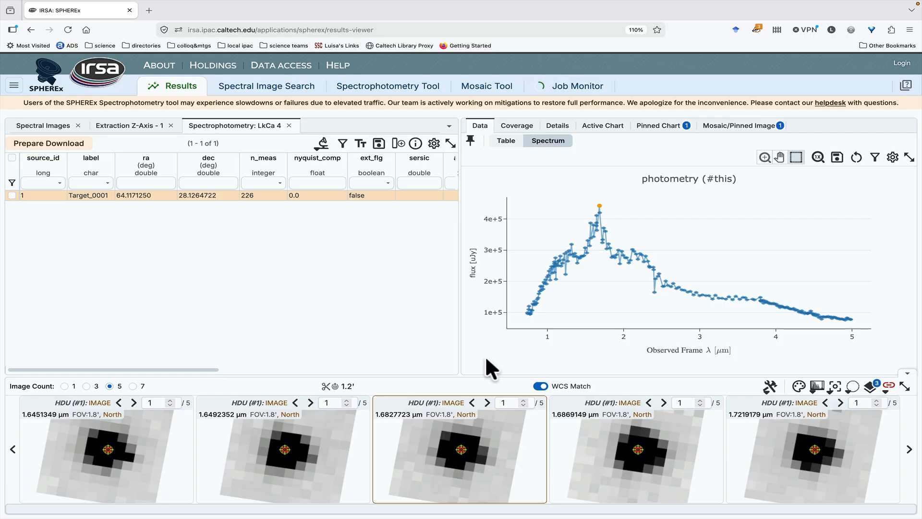
Enlarge the spectral image cutouts to a 56" field of view and reselect the spectrum's peak flux point.
scroll(464, 444, up, 4)
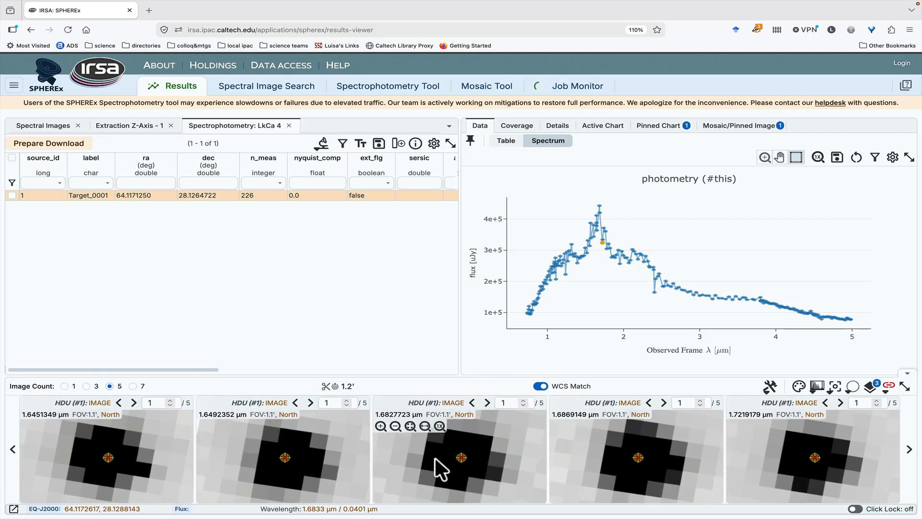
scroll(441, 468, up, 2)
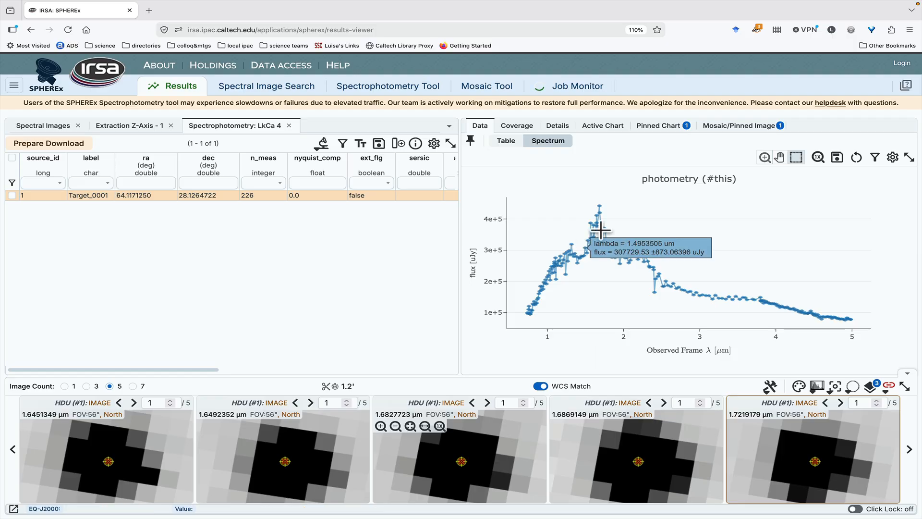
click(600, 202)
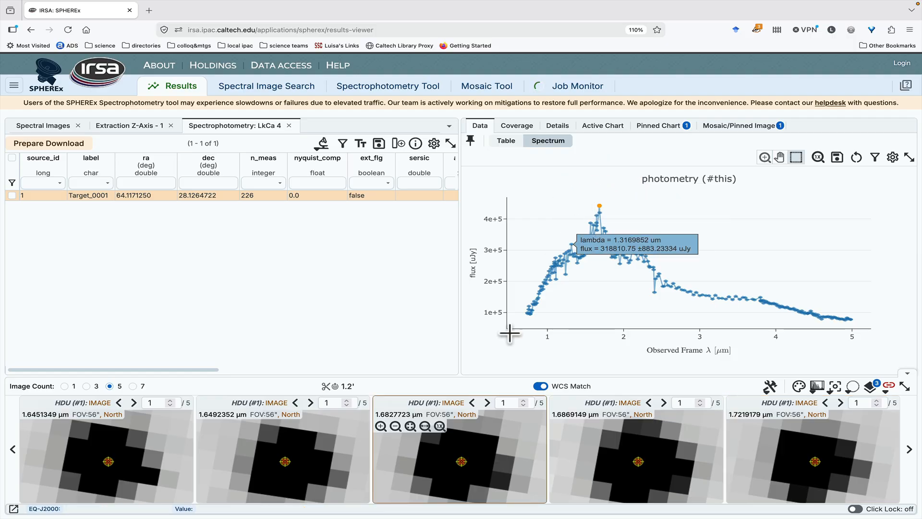
Show all flag layers except bit #21 HIERARCH.MP_SOURCE on the cutouts, and select the low outlier point near 2.4 µm in the spectrum.
click(868, 387)
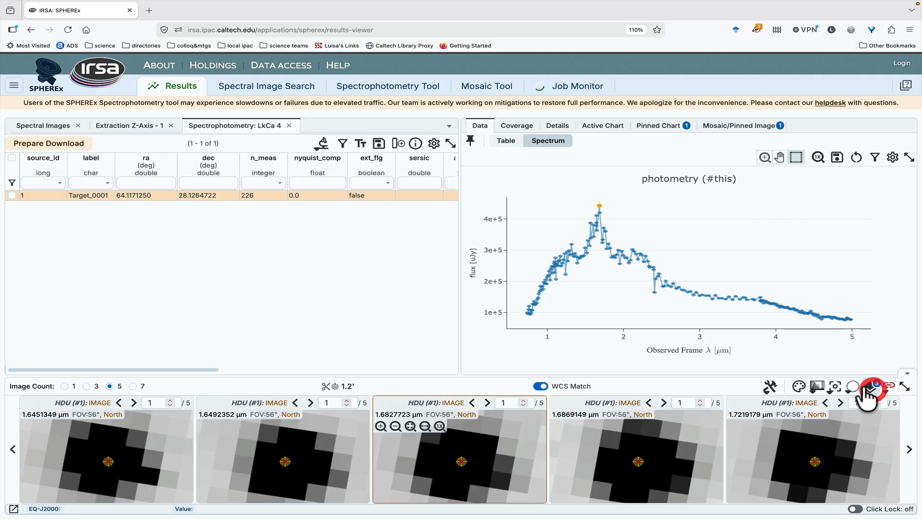
click(387, 212)
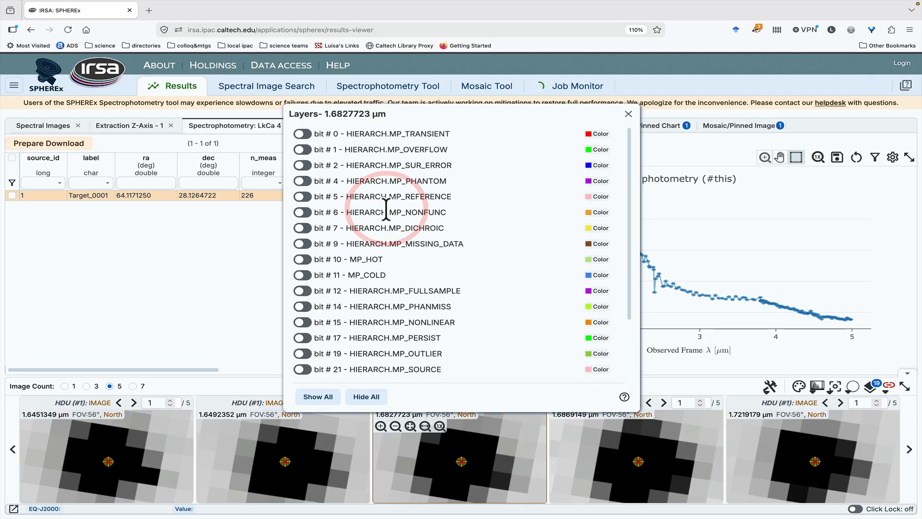
click(318, 396)
scroll(371, 325, down, 1)
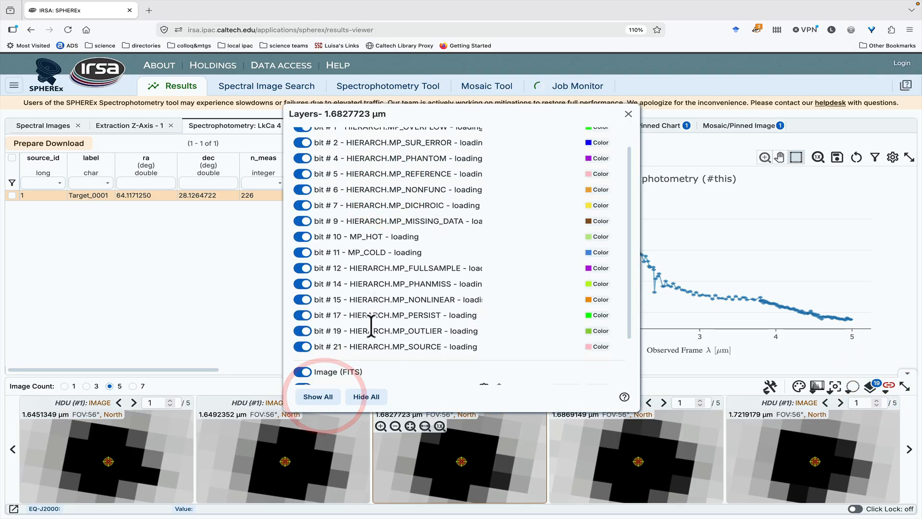
scroll(371, 325, down, 2)
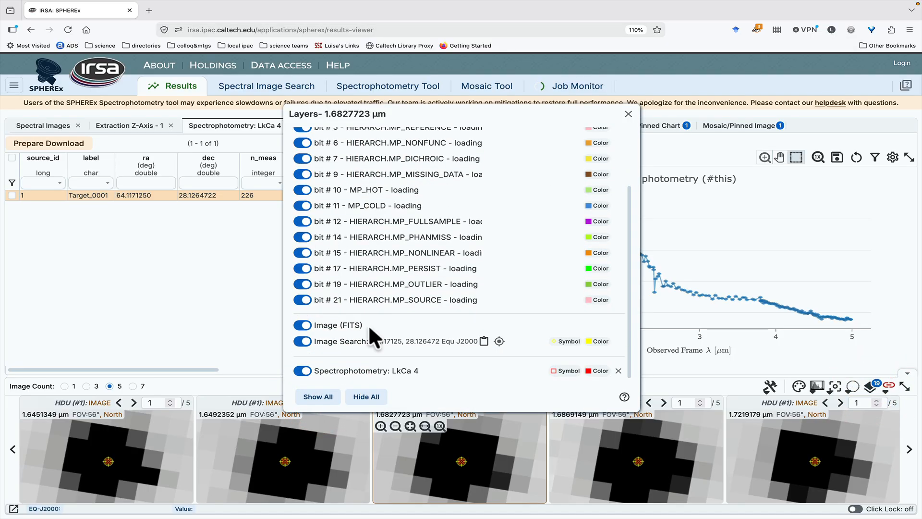
click(304, 292)
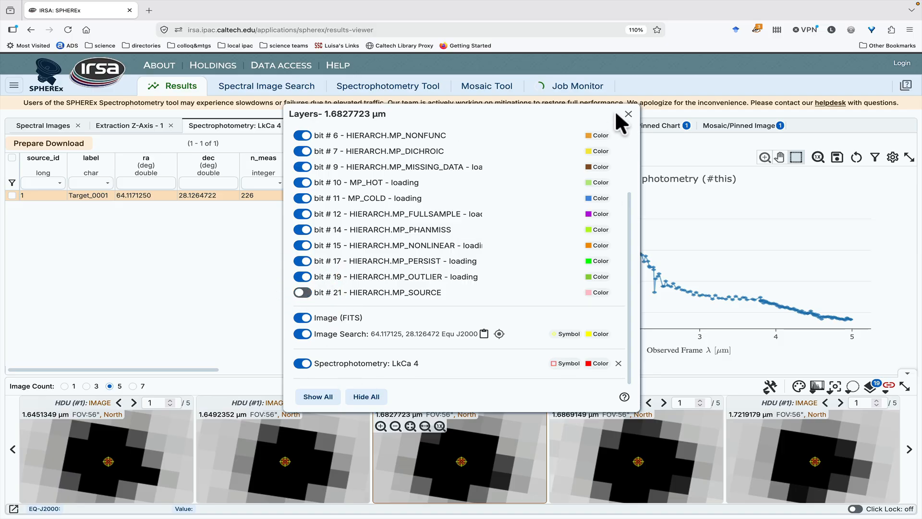
click(628, 115)
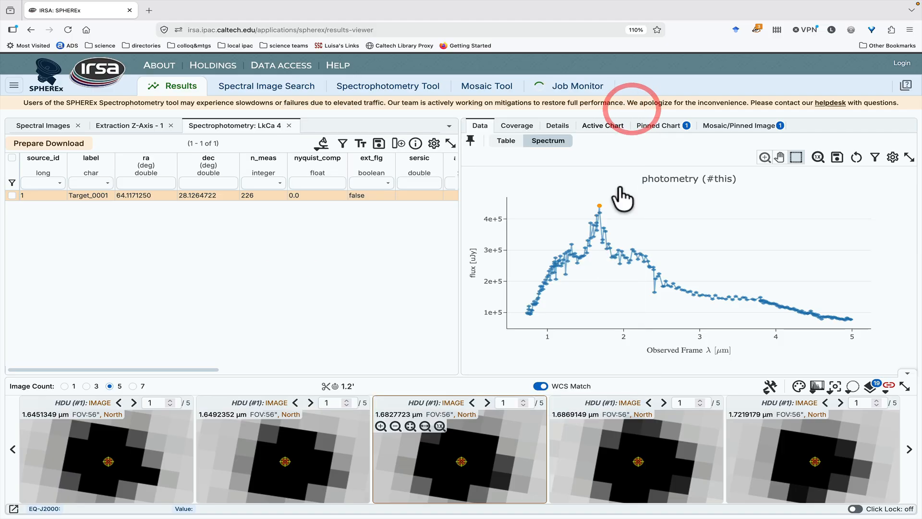
click(653, 294)
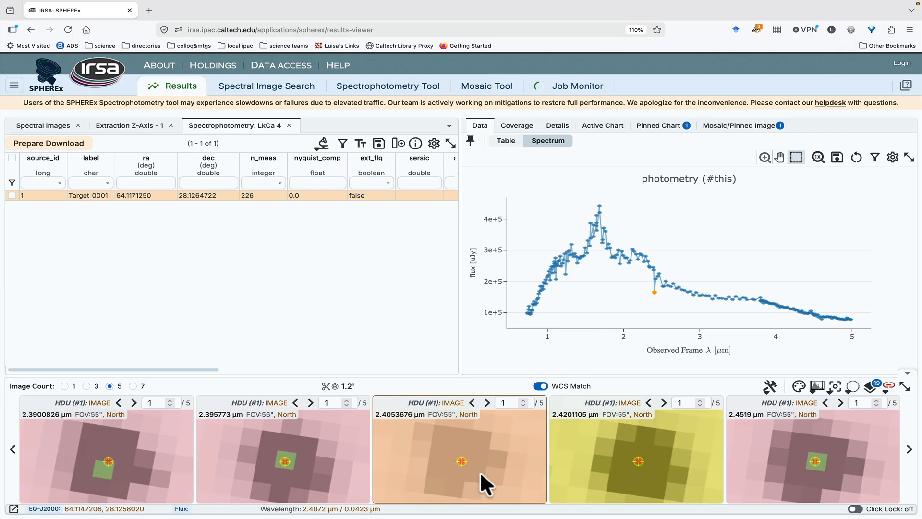
Select the target row in the LkCa 4 spectrophotometry table, prepare its primary-product download in the background, and check the job list.
mouse_move(461, 437)
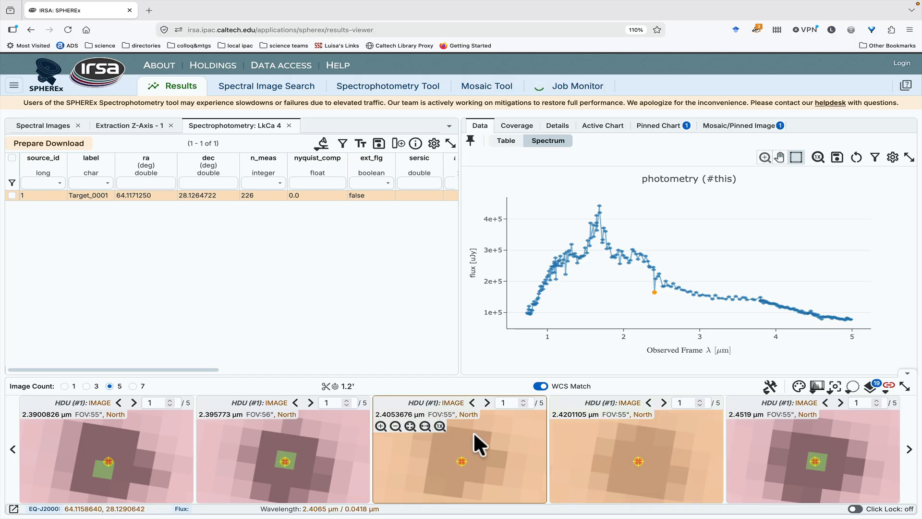
mouse_move(649, 292)
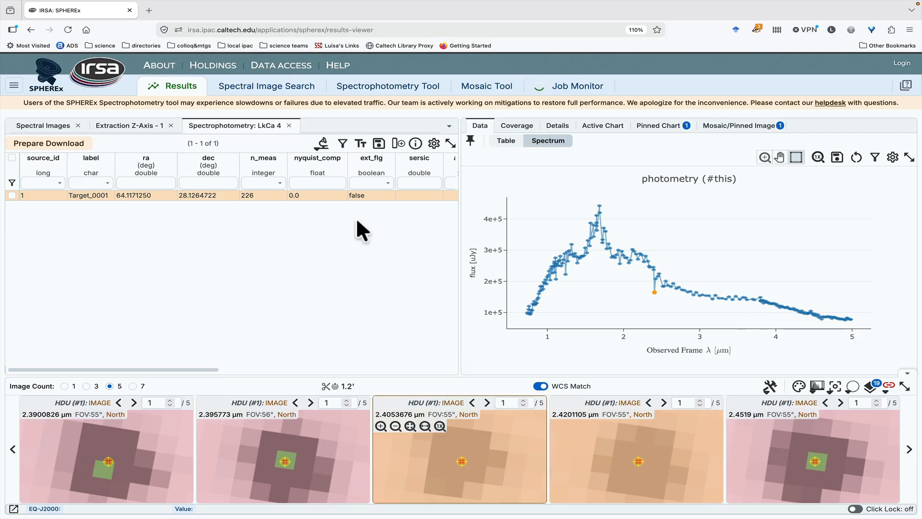
click(13, 158)
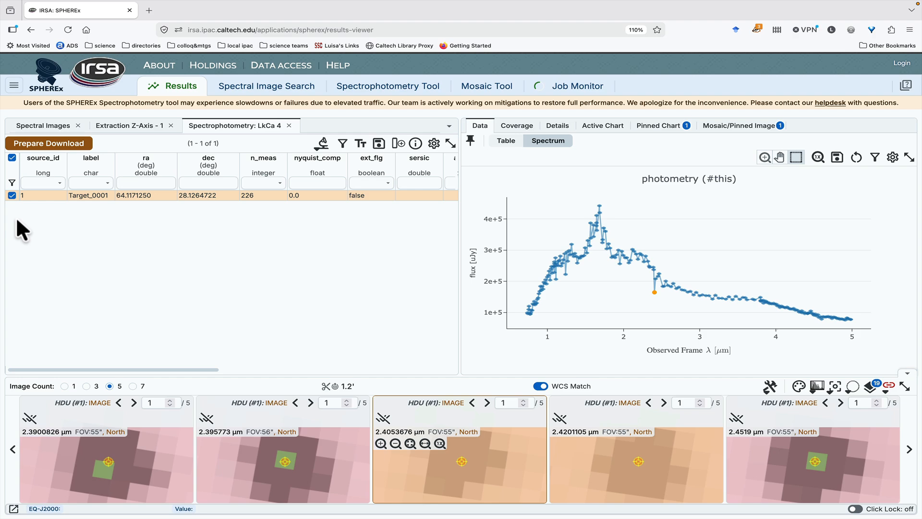
click(36, 143)
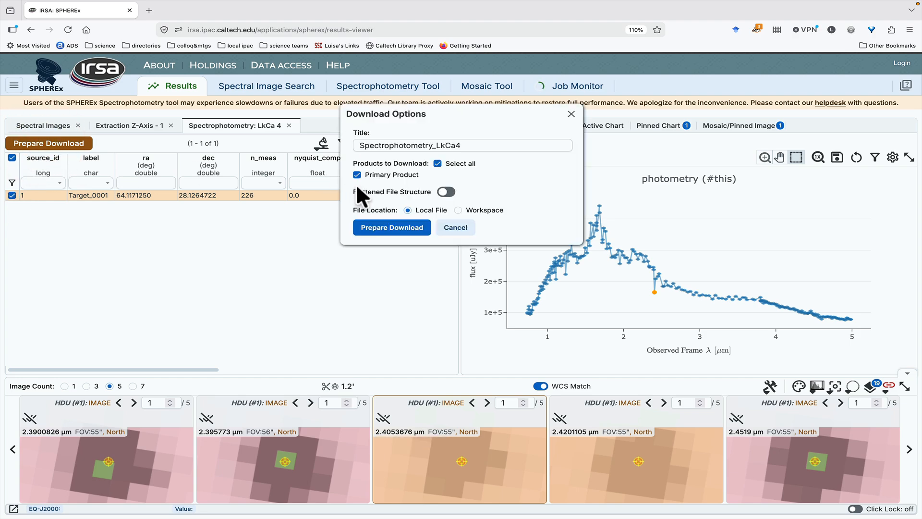
click(392, 228)
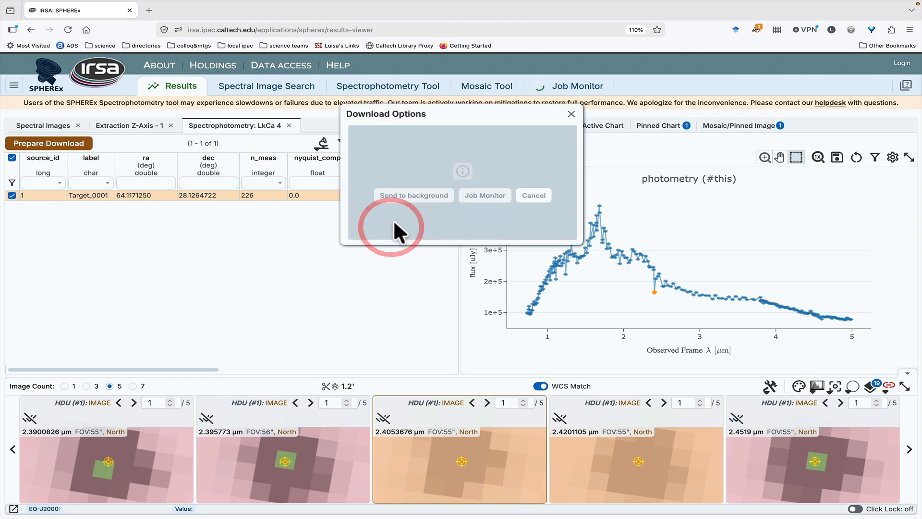
click(400, 194)
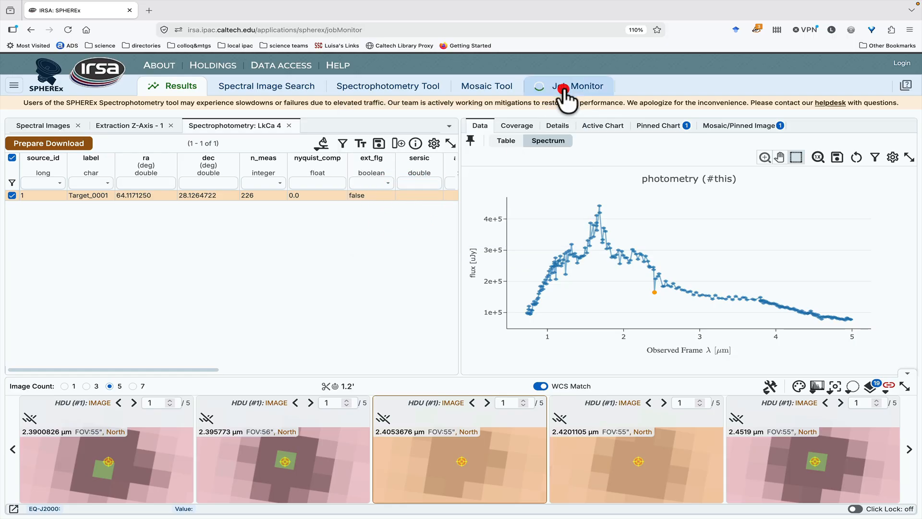
click(566, 89)
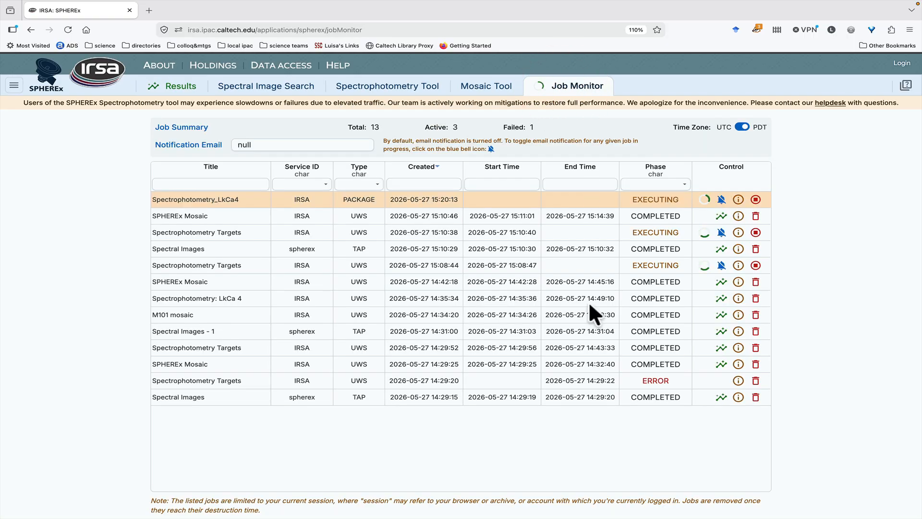
Generate a background download script for the primary products of the first two Spectral Images rows, and check its job entry.
click(182, 88)
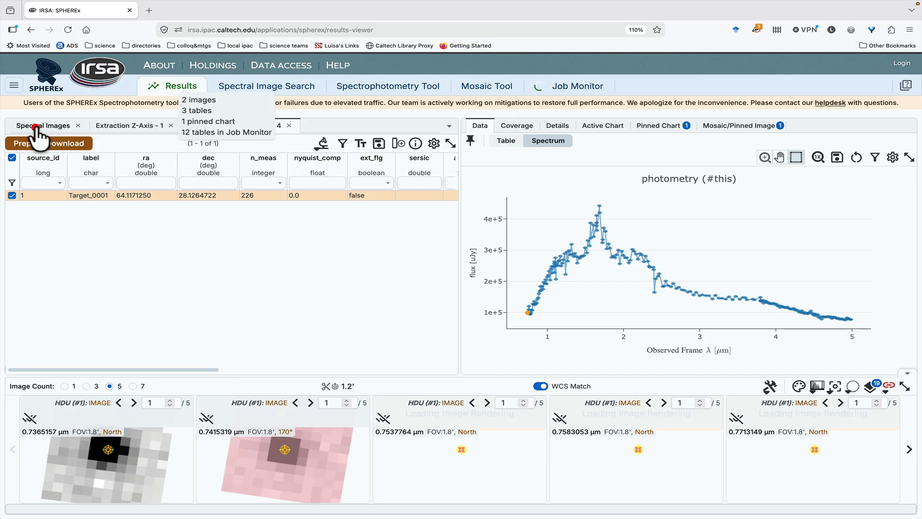
click(38, 126)
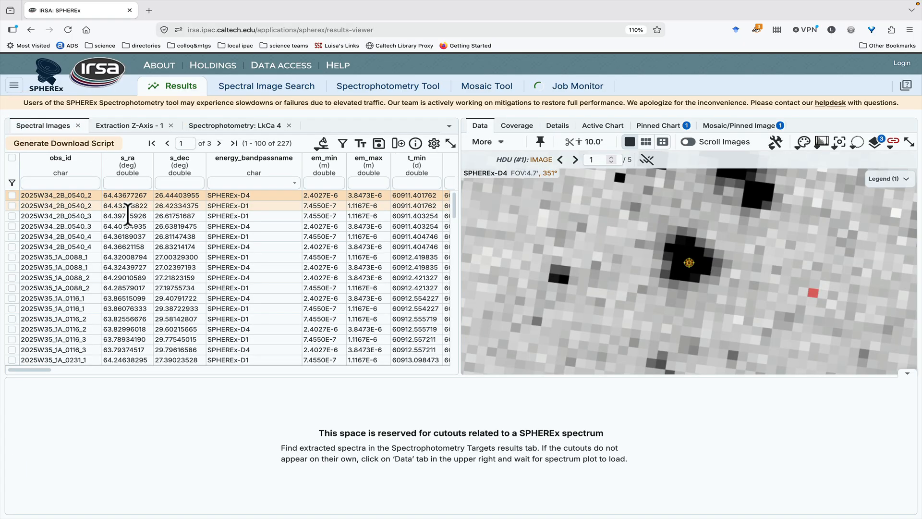
click(12, 195)
click(12, 205)
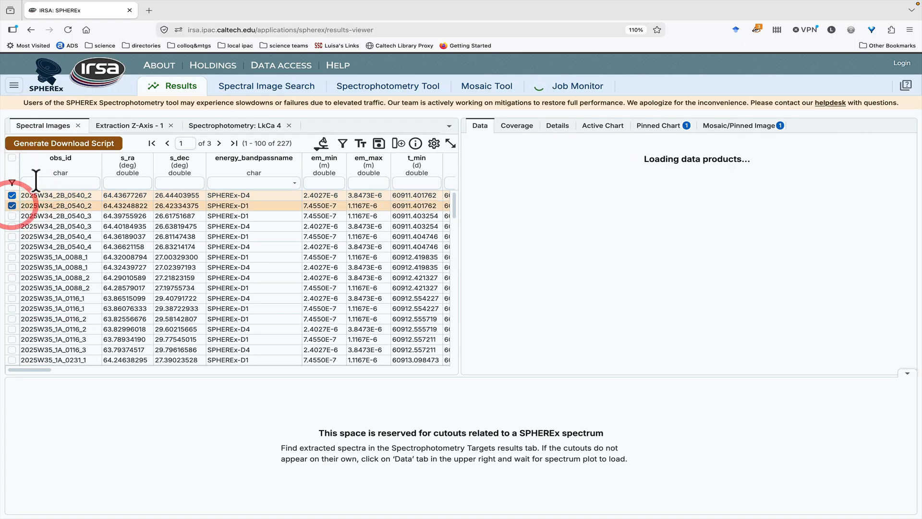
click(44, 143)
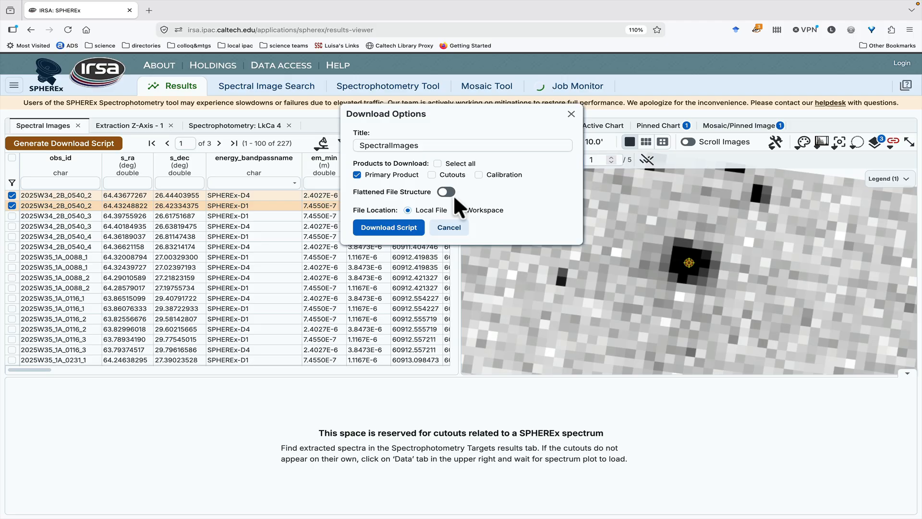
click(379, 228)
click(410, 194)
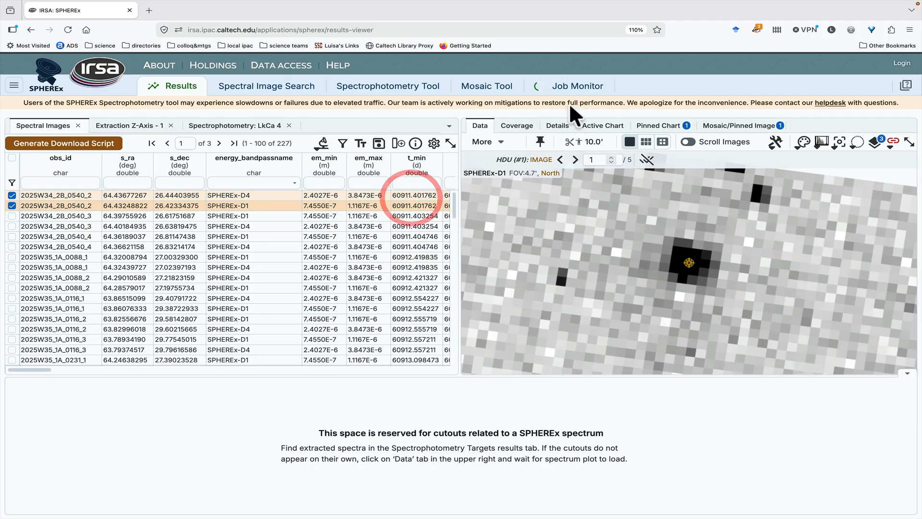
click(579, 86)
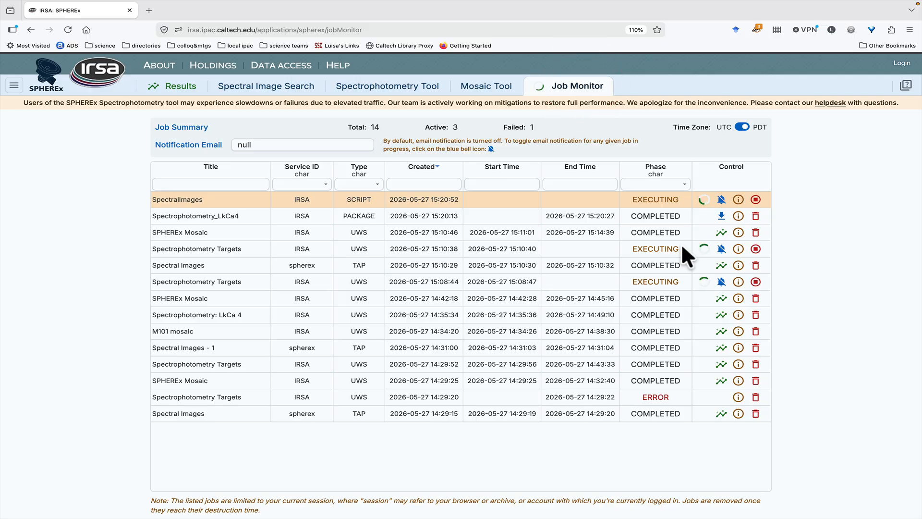
Set up a multi-object spectrophotometry search with the uploaded table taurus28.tbl, using cat_num as the target label column.
click(356, 84)
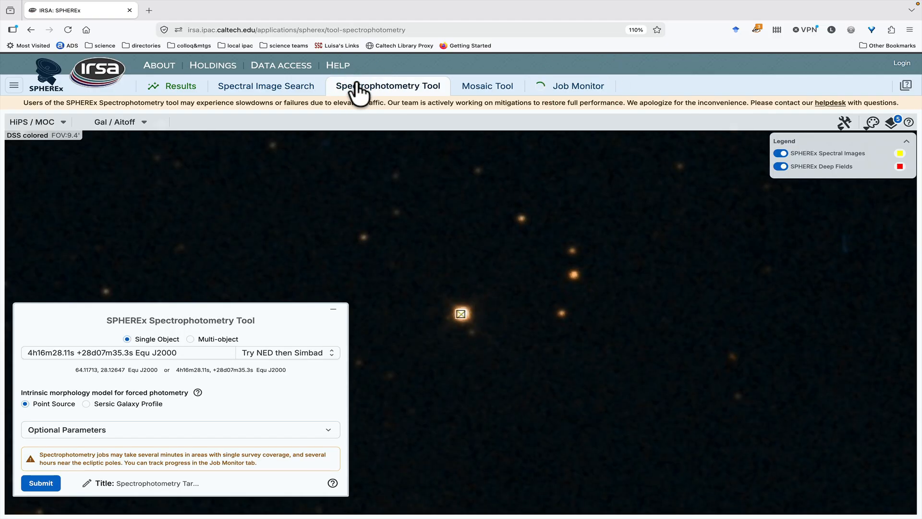
click(190, 339)
click(363, 127)
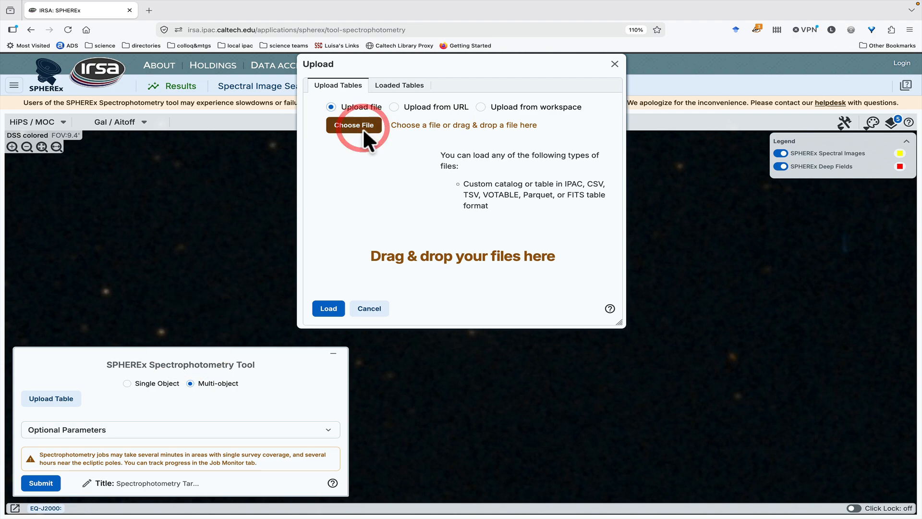
double_click(356, 136)
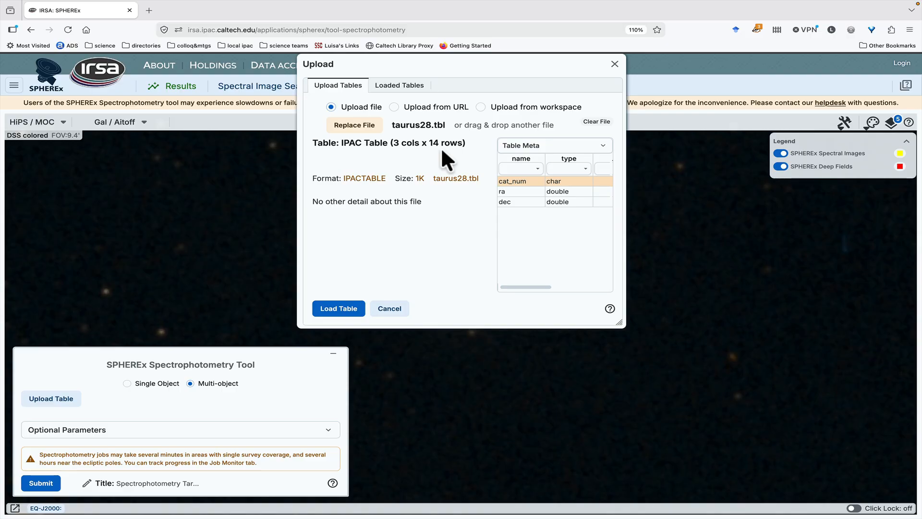
click(339, 304)
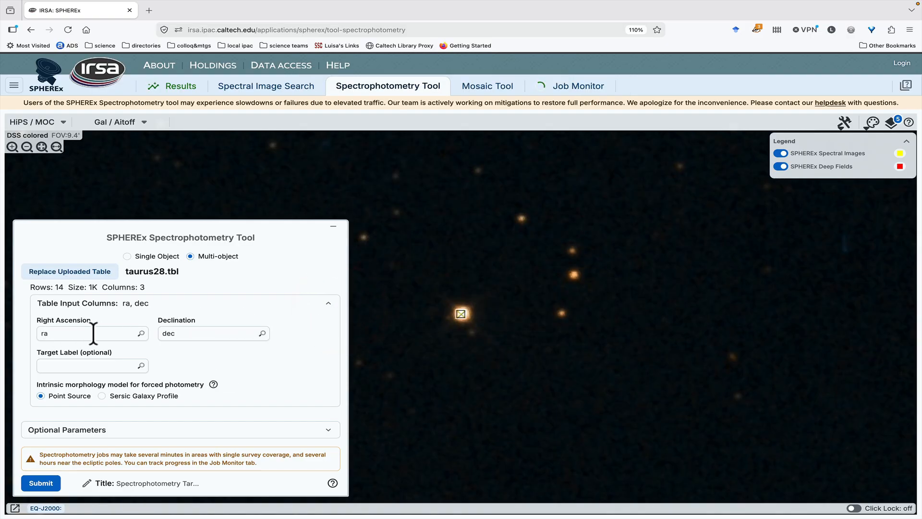
click(84, 365)
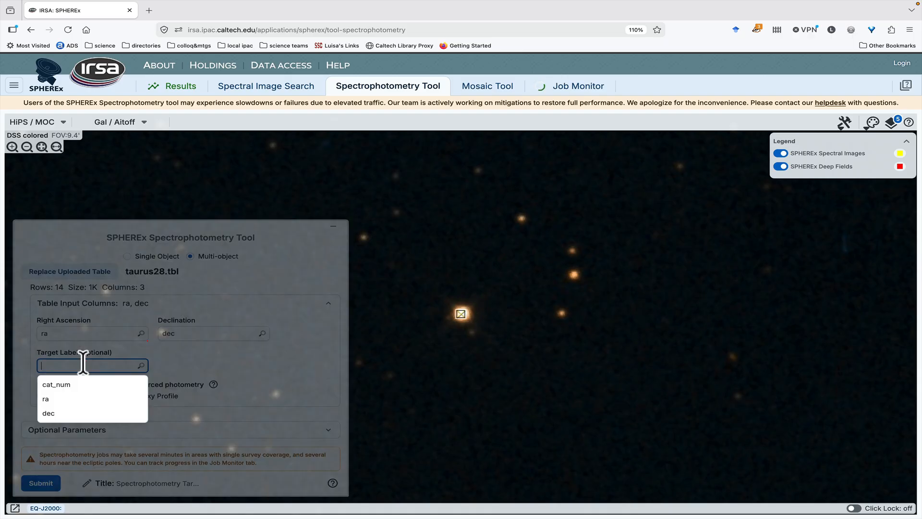
click(60, 385)
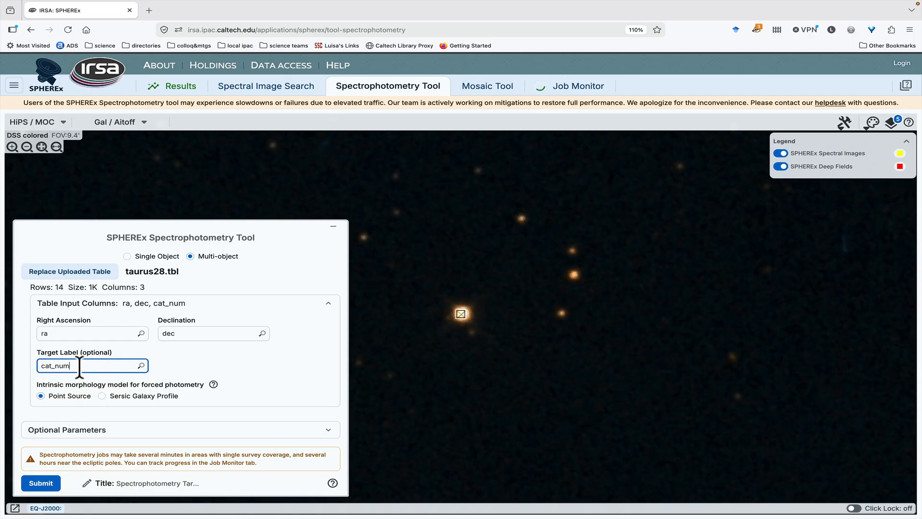
Set the search result title of the multi-object spectrophotometry search to taurus28.
click(97, 480)
double_click(369, 143)
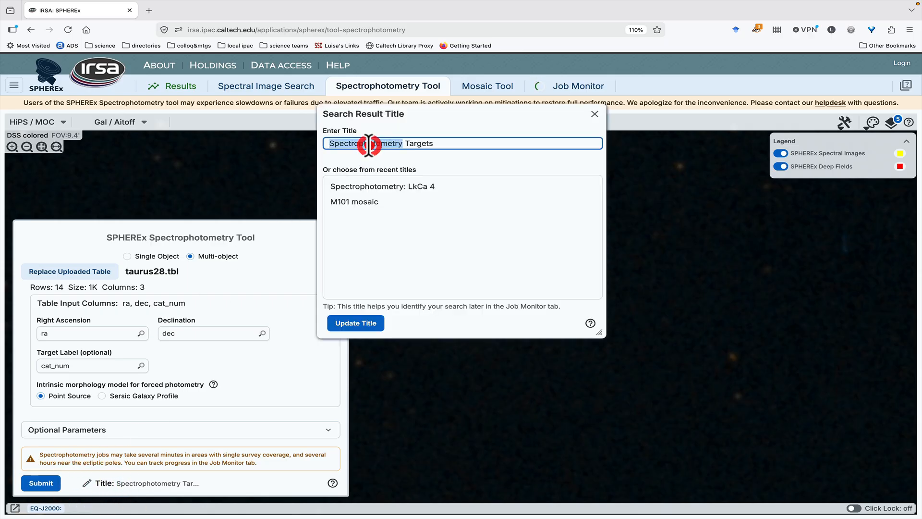
triple_click(461, 144)
text(taurus2)
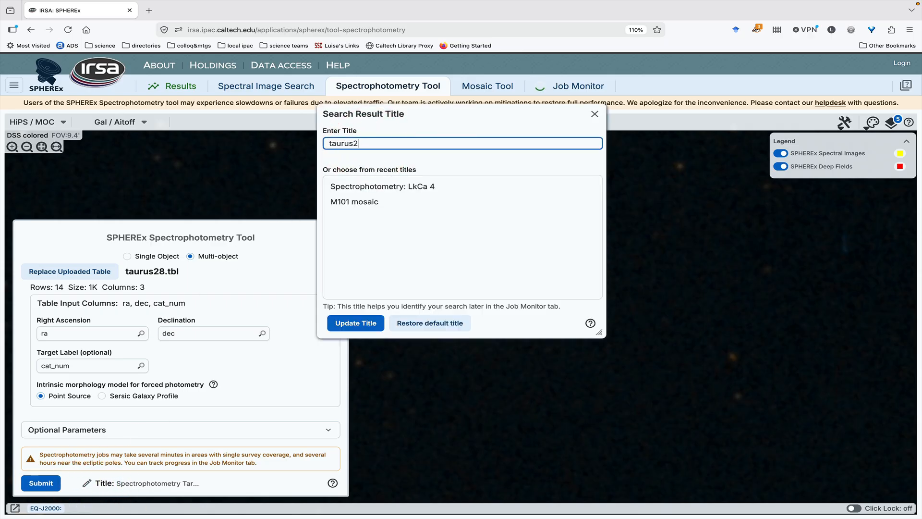
text(8)
click(338, 324)
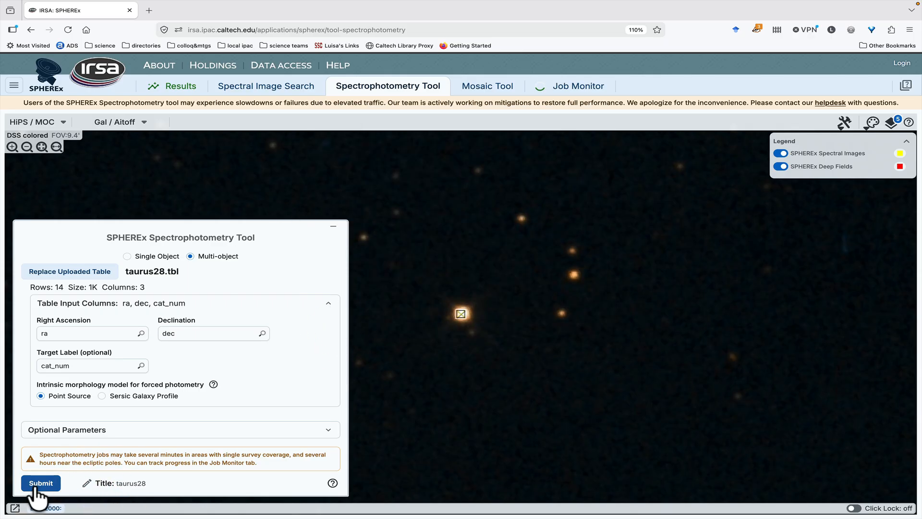
Submit the taurus28 spectrophotometry search as a background job and check its status in the Job Monitor.
click(39, 483)
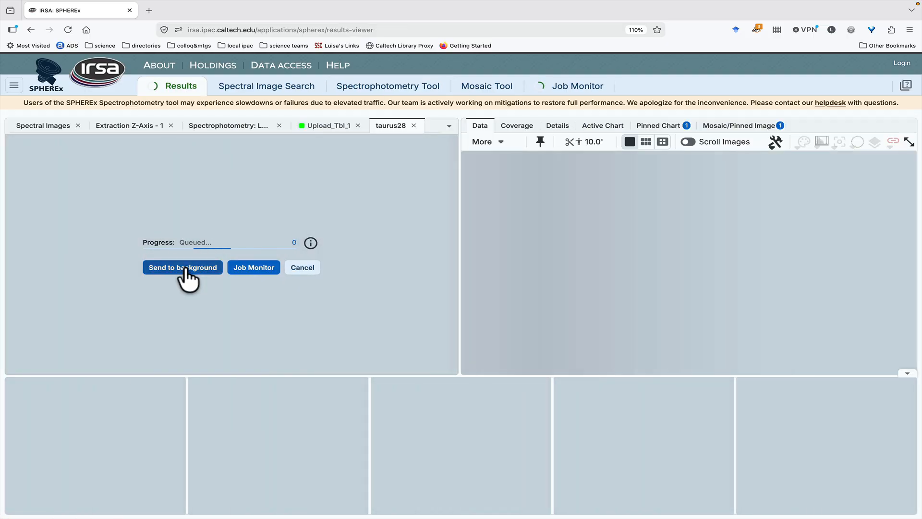
click(185, 268)
click(544, 88)
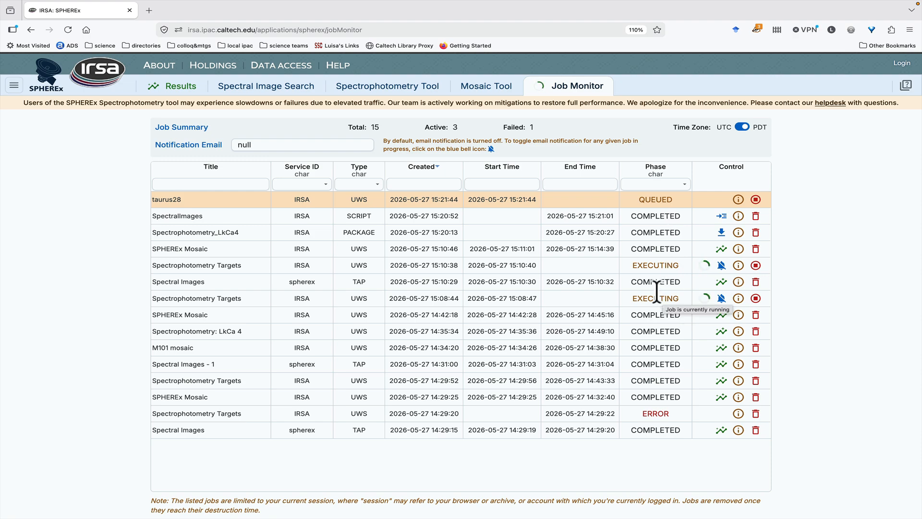
mouse_move(653, 197)
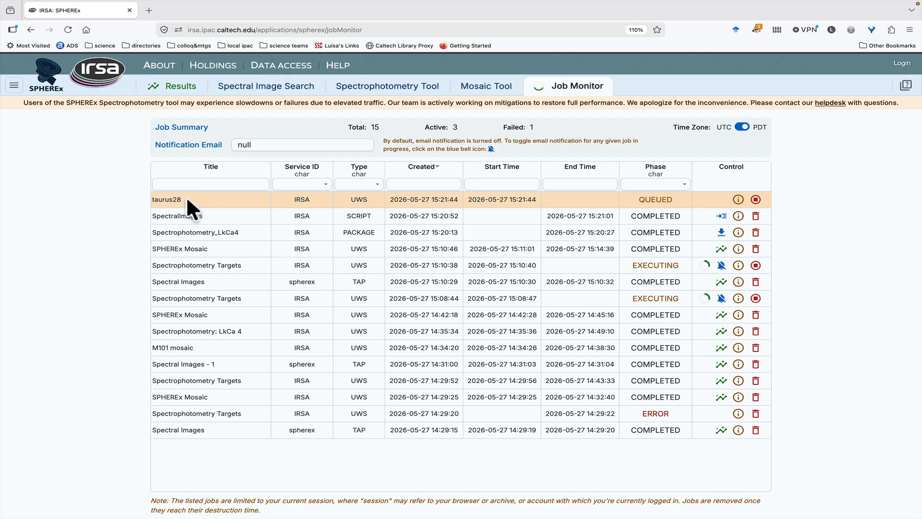
Review the Spectral Images results, and view the LkCa 4 photometry data as a table and as a spectrum.
click(181, 91)
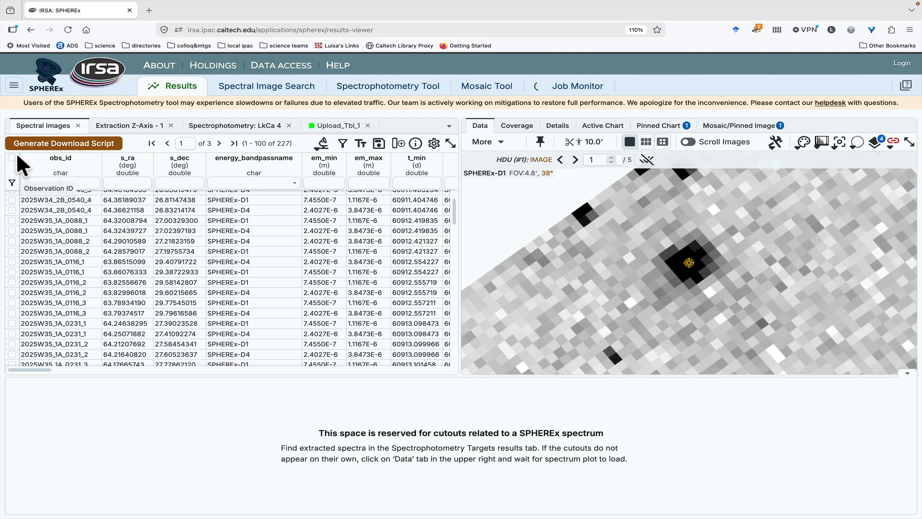
scroll(14, 193, down, 1)
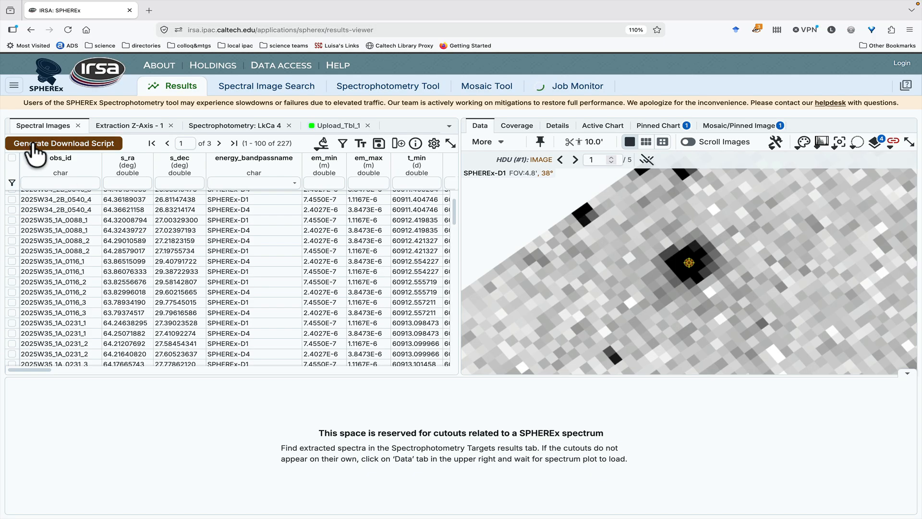
click(230, 126)
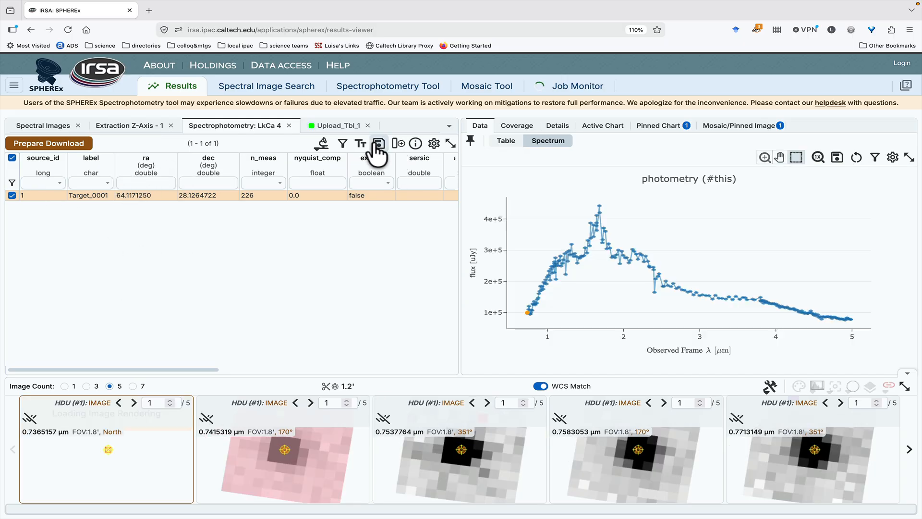
click(506, 141)
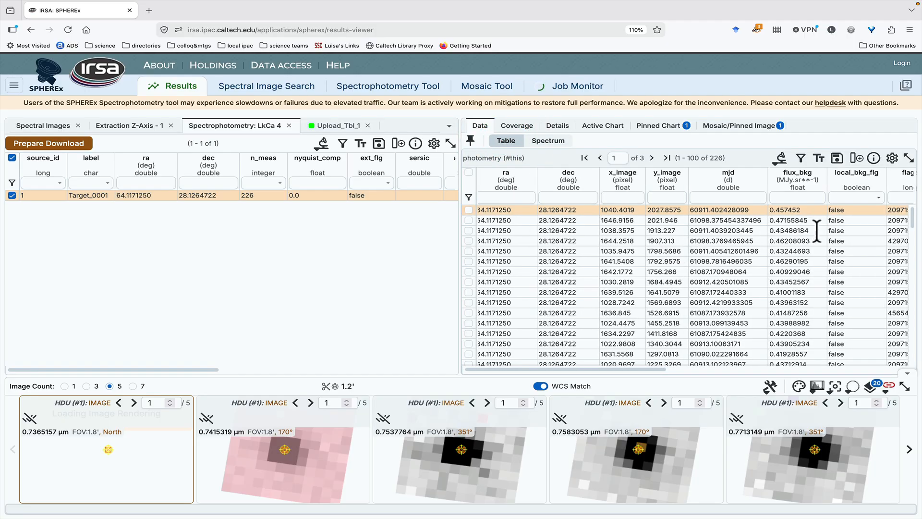
click(566, 145)
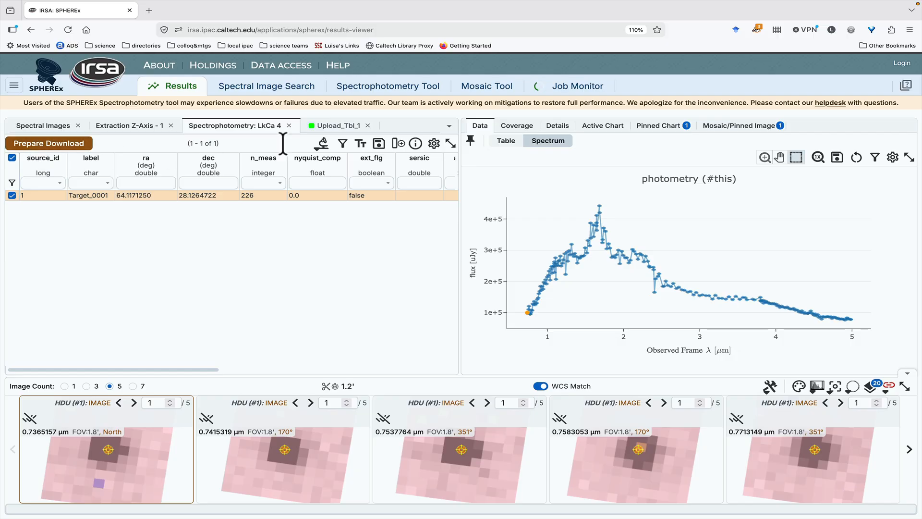
Display the pinned SPHEREx Mosaic and open its image tools to examine the save option.
click(722, 132)
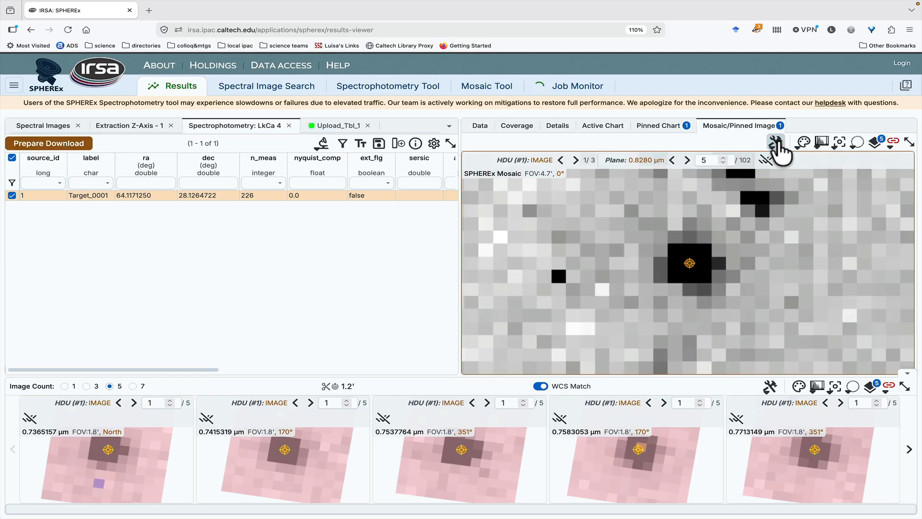
click(778, 145)
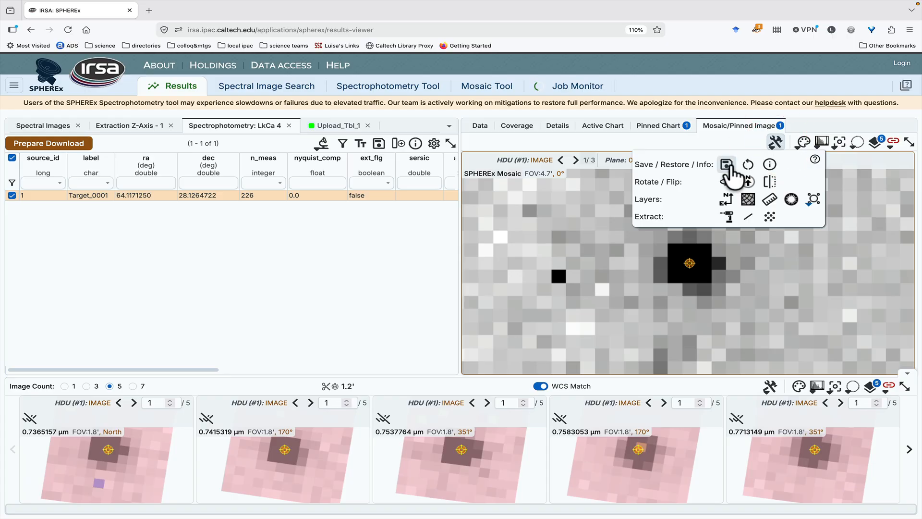